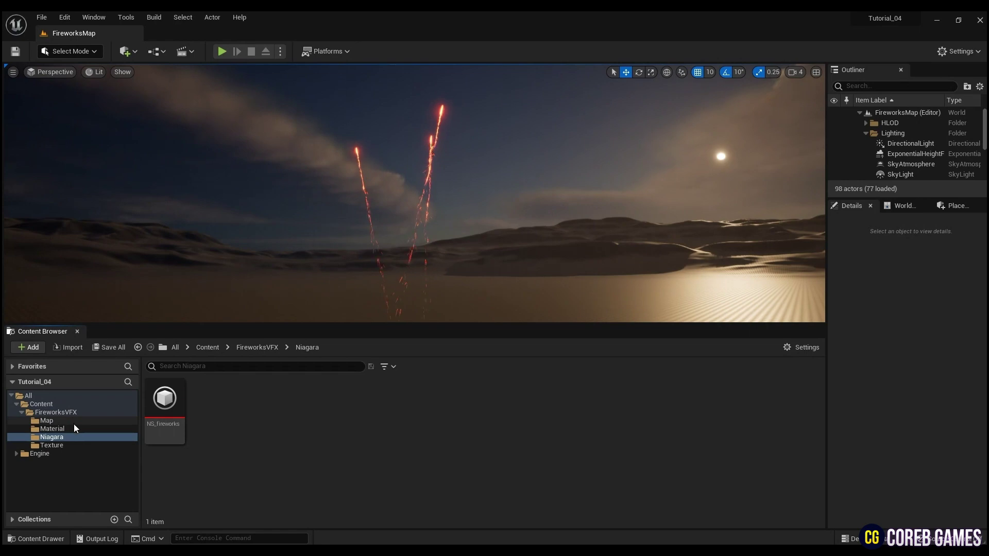
Create a new material named M_Glow2 in the Material folder and open it for editing
right_click(356, 415)
click(393, 186)
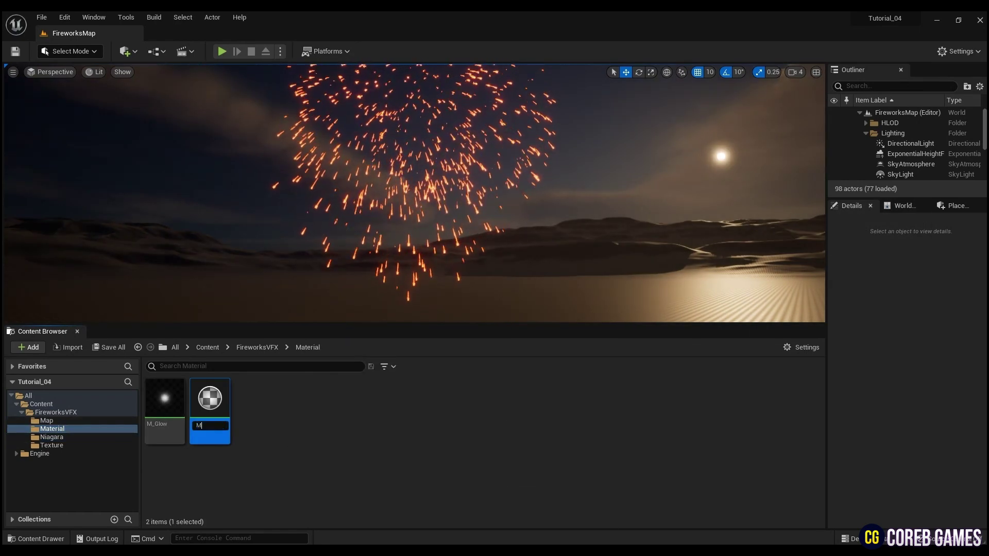
text(M_Glow)
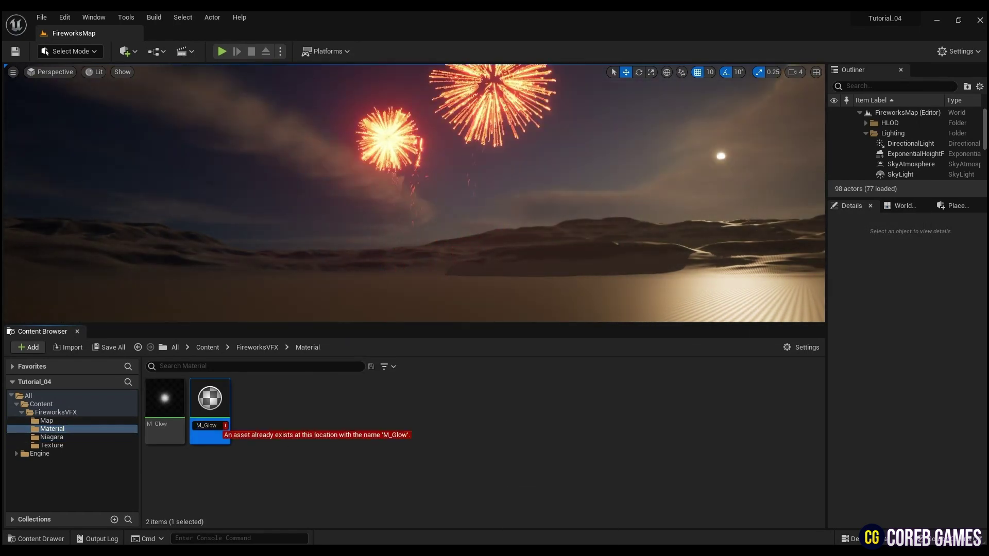
text(2)
key(Return)
key(Return)
Add a Texture Sample node to the material graph and assign it the T_Glow texture
click(271, 205)
right_drag(271, 204, 416, 218)
key(t)
click(371, 230)
click(167, 435)
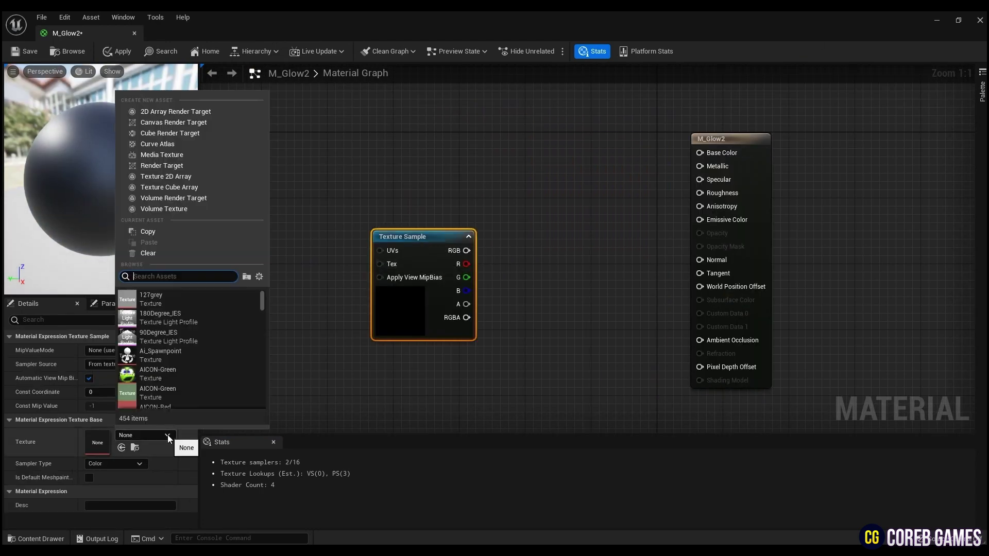
text(glow)
key(Return)
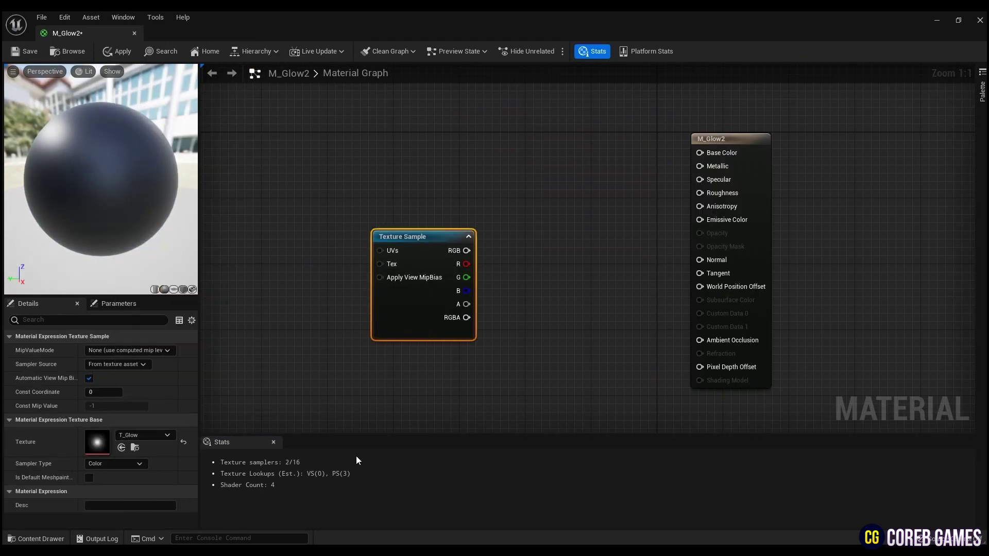
Add two Multiply nodes between the Texture Sample and the material output, and a ParticleColor node above the Texture Sample
click(536, 198)
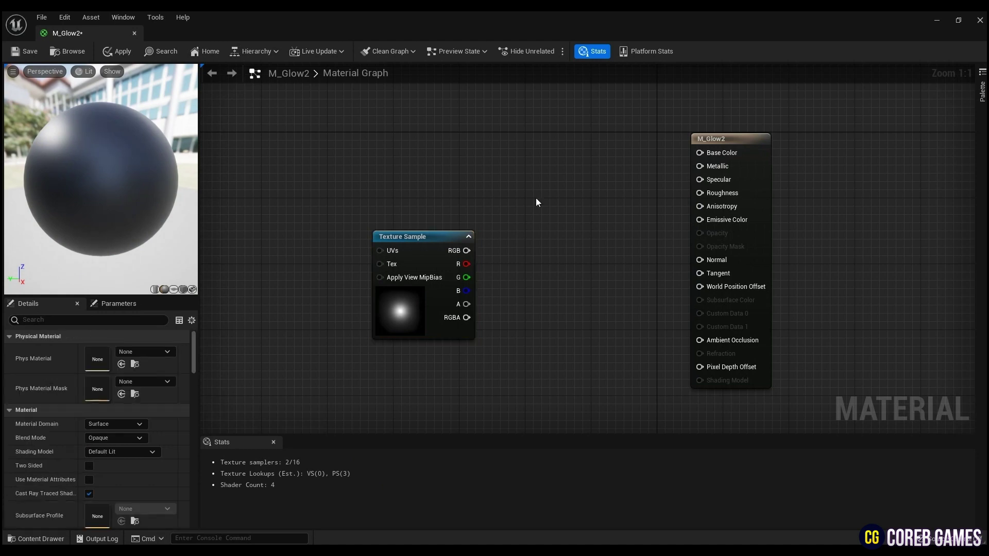
click(575, 195)
click(585, 260)
right_click(439, 128)
text(particle)
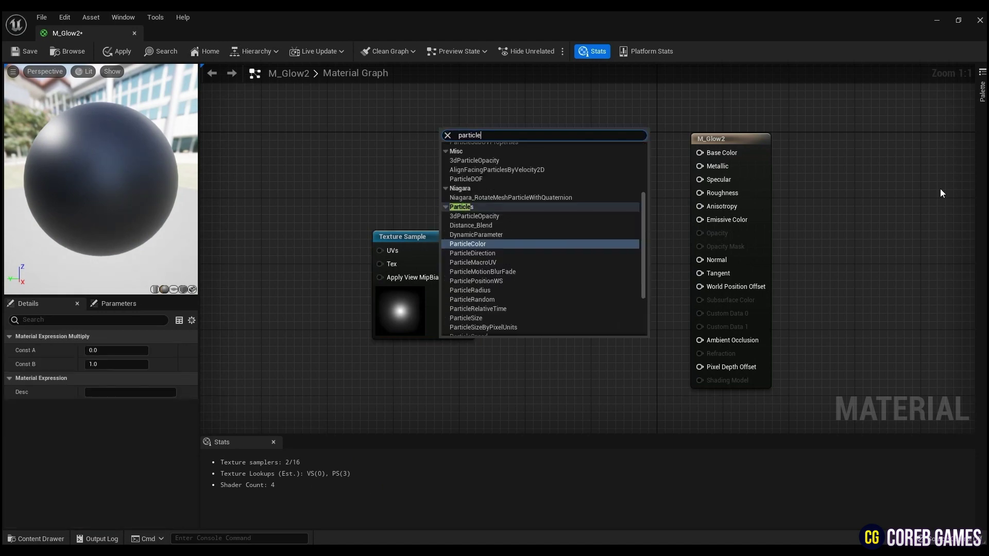
key(Return)
Multiply Particle Color with the texture's RGB and their alphas in the two Multiply nodes, and connect the colour product to Emissive Color
drag(482, 119, 581, 213)
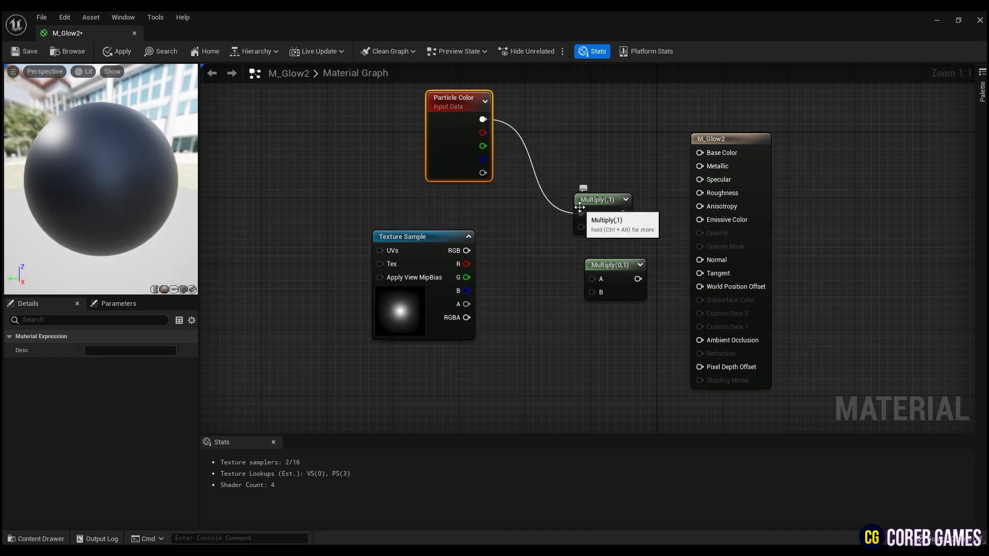
drag(483, 173, 591, 279)
drag(577, 231, 581, 227)
drag(466, 304, 591, 292)
drag(613, 213, 706, 225)
click(668, 273)
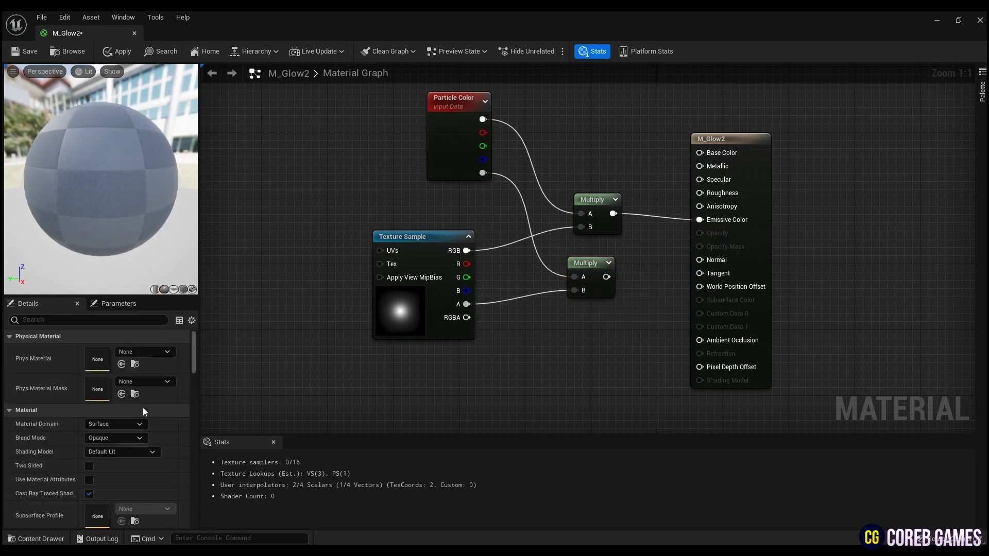
Set the material to Additive blend mode, Unlit shading and Two Sided, and connect the alpha Multiply to Opacity
click(131, 437)
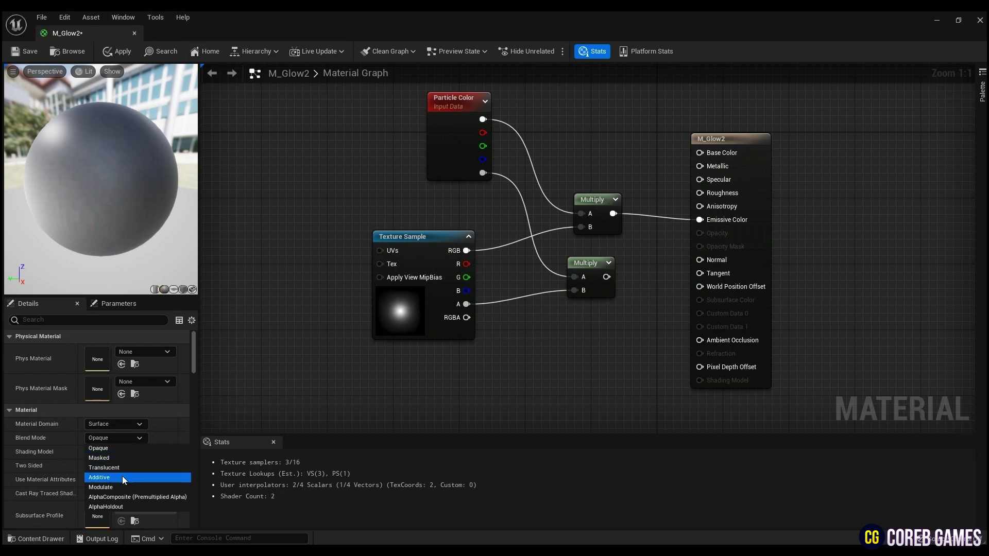
click(122, 477)
click(116, 453)
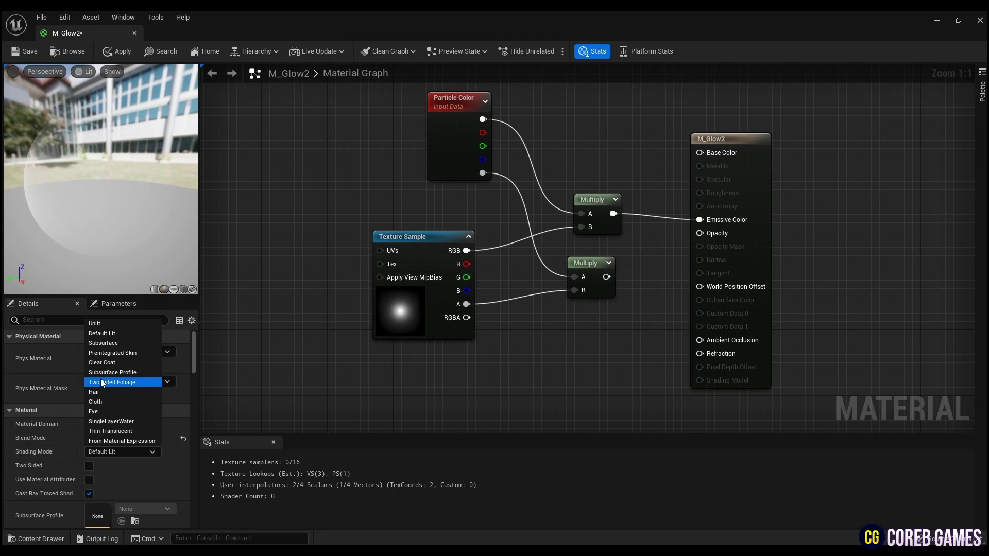
click(102, 326)
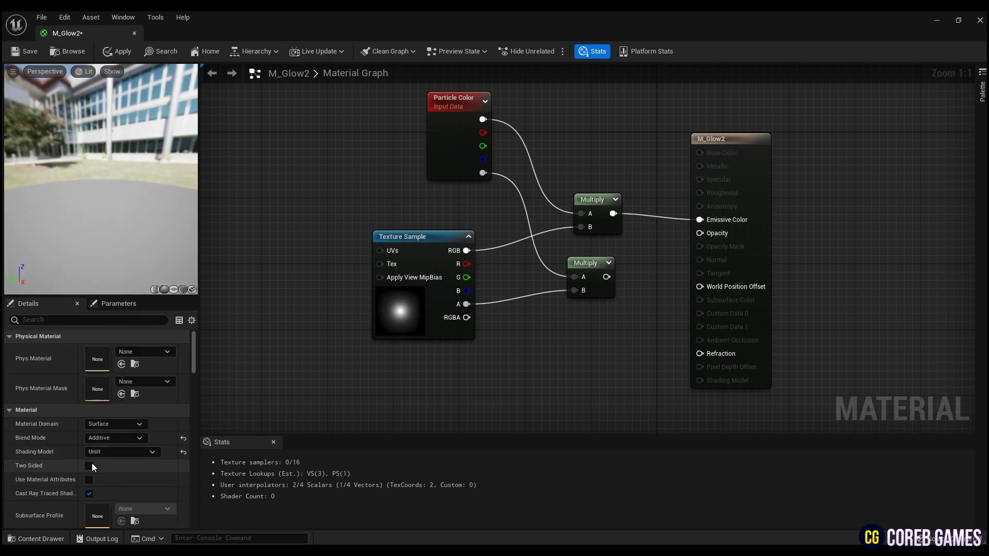
drag(606, 277, 701, 233)
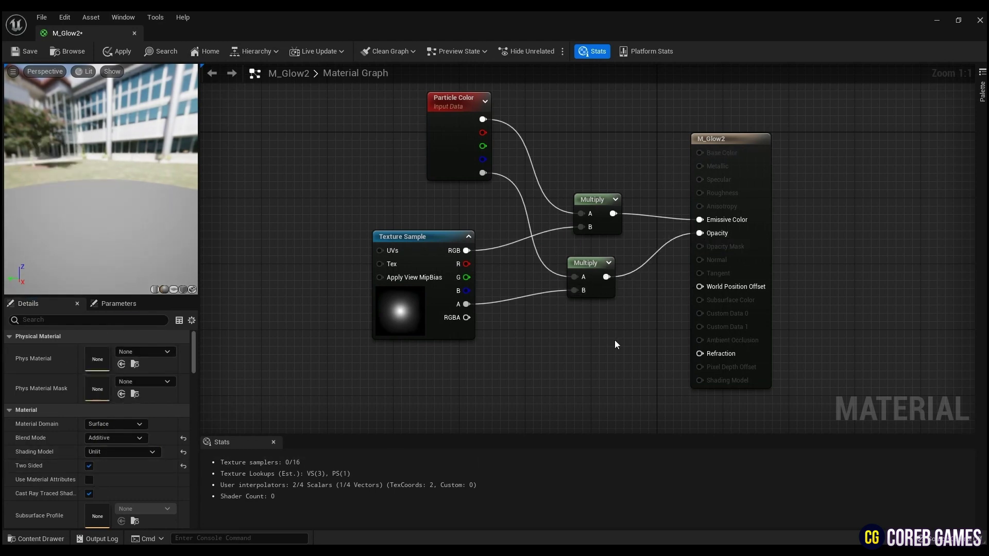
Preview the M_Glow2 material on a plane, then save it and close its editor
click(172, 289)
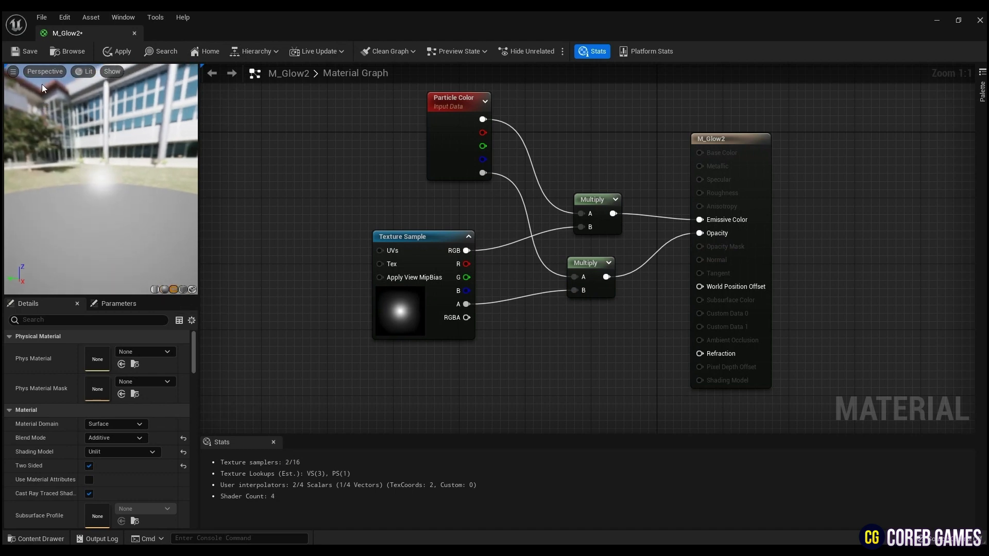
key(ctrl+s)
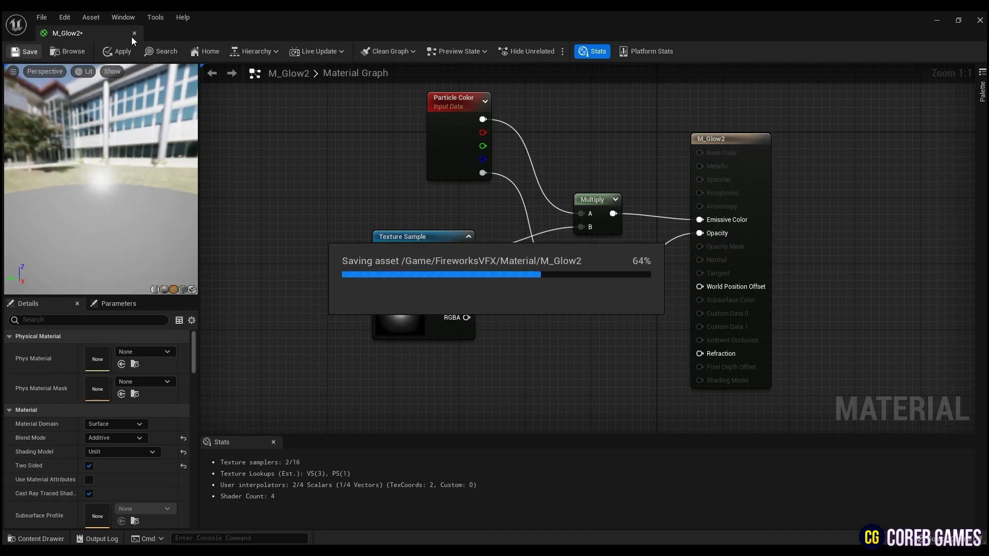
click(135, 34)
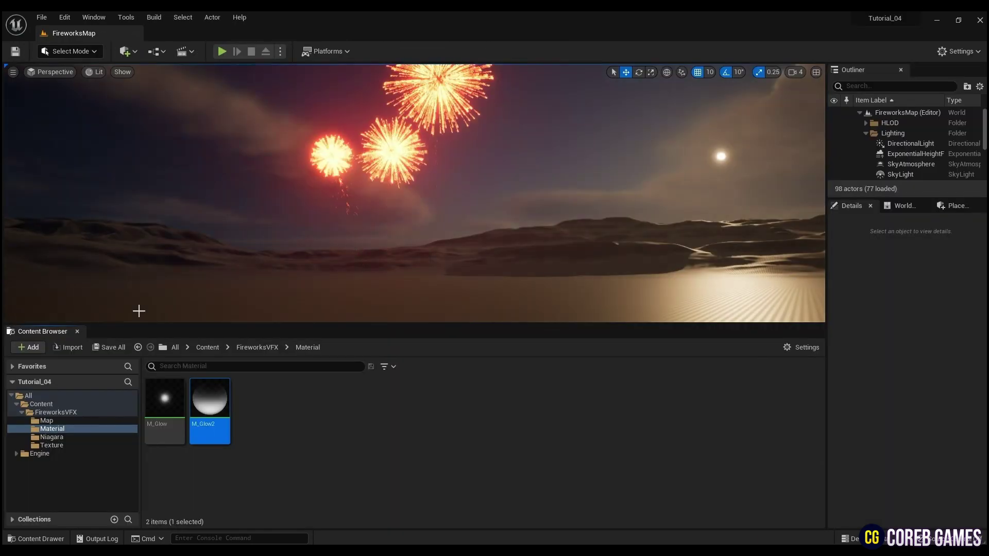
Create a Niagara system from the Empty emitter in the Niagara folder and name it NS_Fireworks2
click(52, 437)
right_click(255, 422)
click(350, 223)
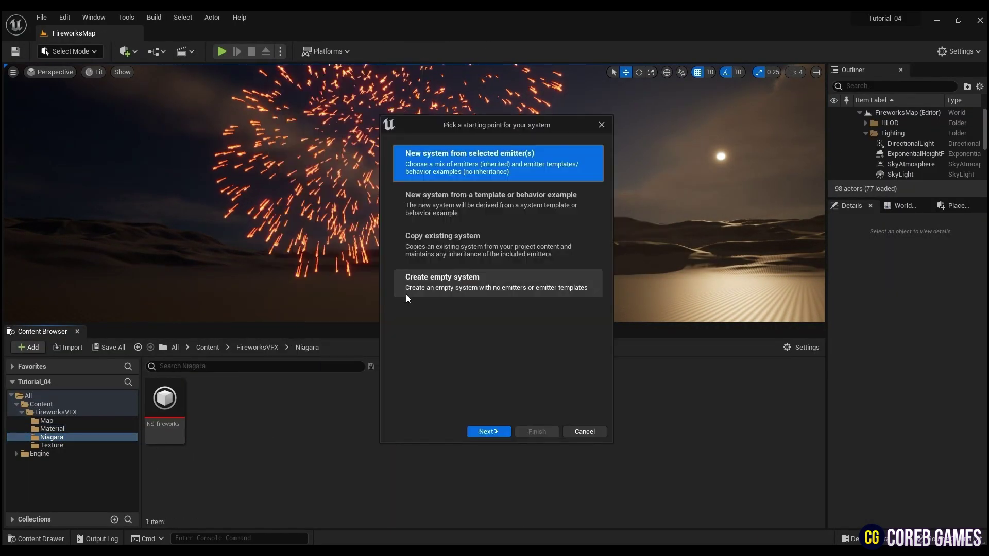
click(488, 432)
click(475, 332)
double_click(495, 333)
click(537, 431)
text(NS_Fir)
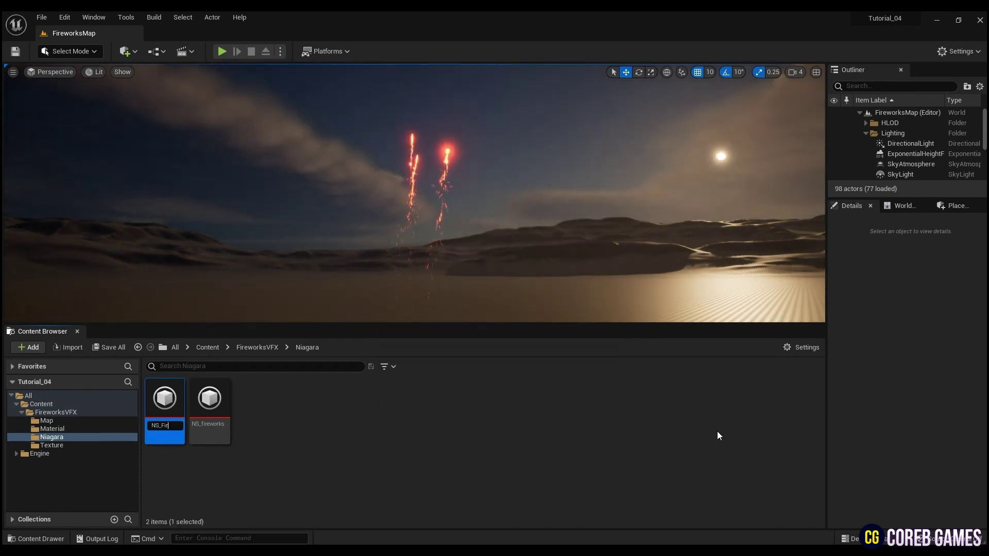
text(eworks2)
key(Return)
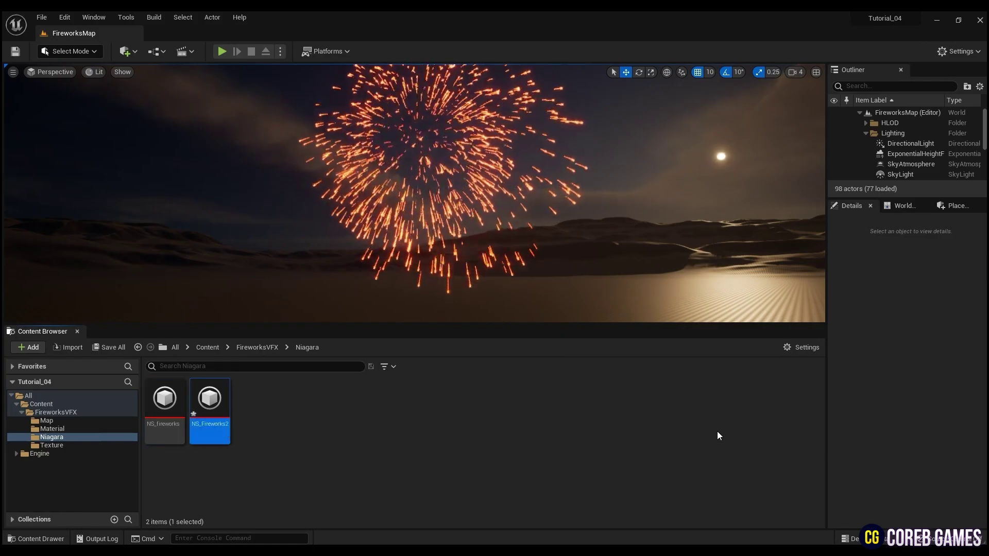
Open NS_Fireworks2 and assign the M_Glow2 material to the Empty emitter's Sprite Renderer
right_drag(397, 258, 350, 229)
click(444, 284)
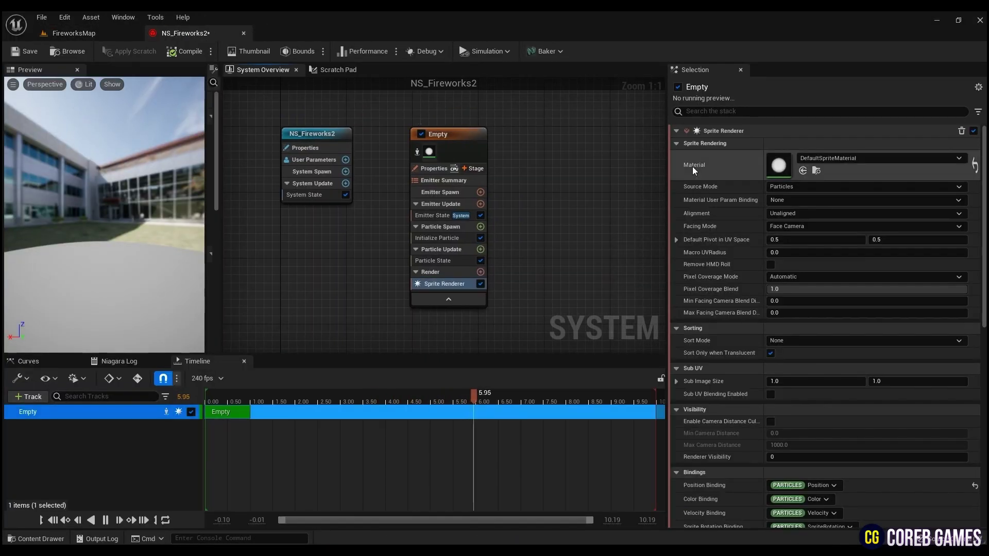
click(829, 158)
text(glow)
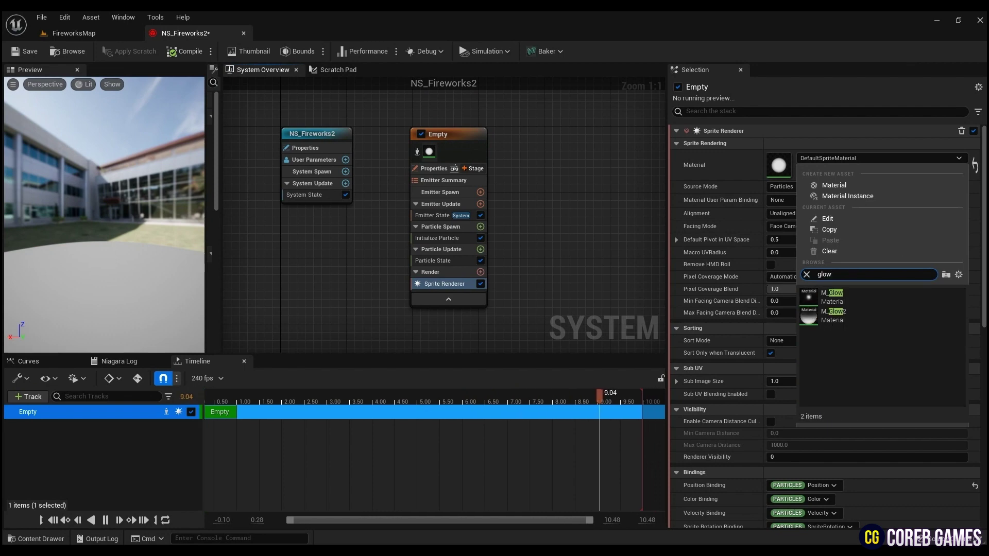
click(881, 317)
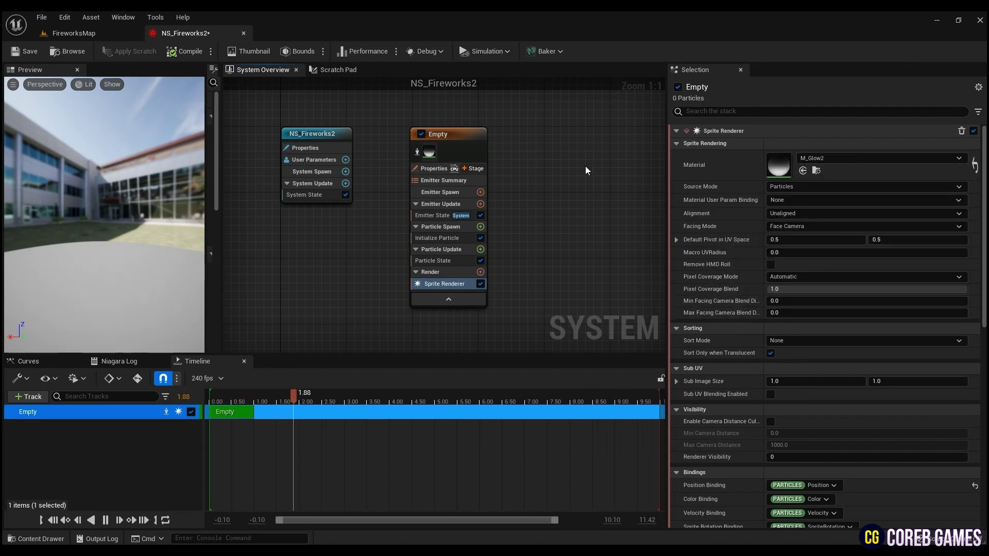
Move the Empty emitter node closer to the NS_Fireworks2 system node
click(468, 140)
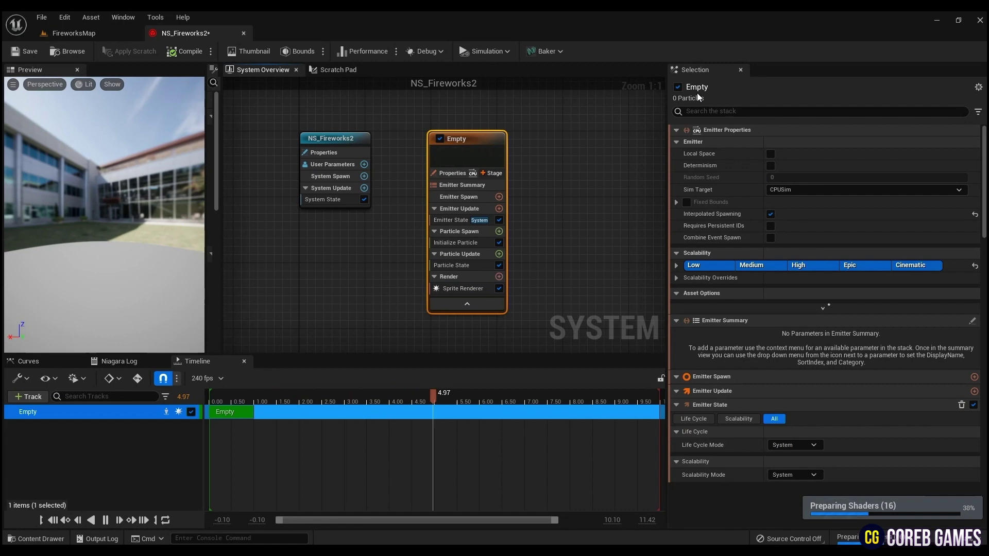
right_click(478, 141)
click(592, 135)
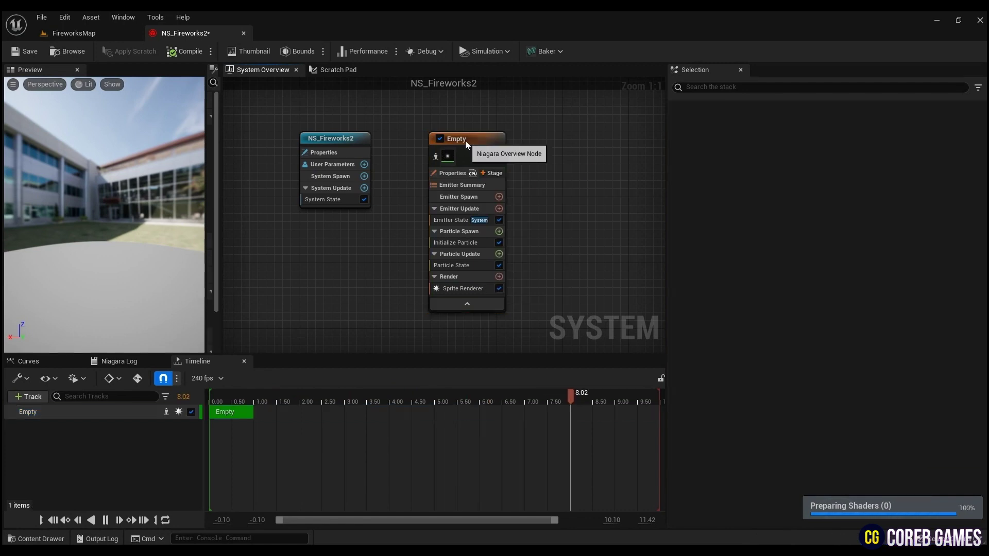
drag(466, 141, 419, 140)
click(640, 184)
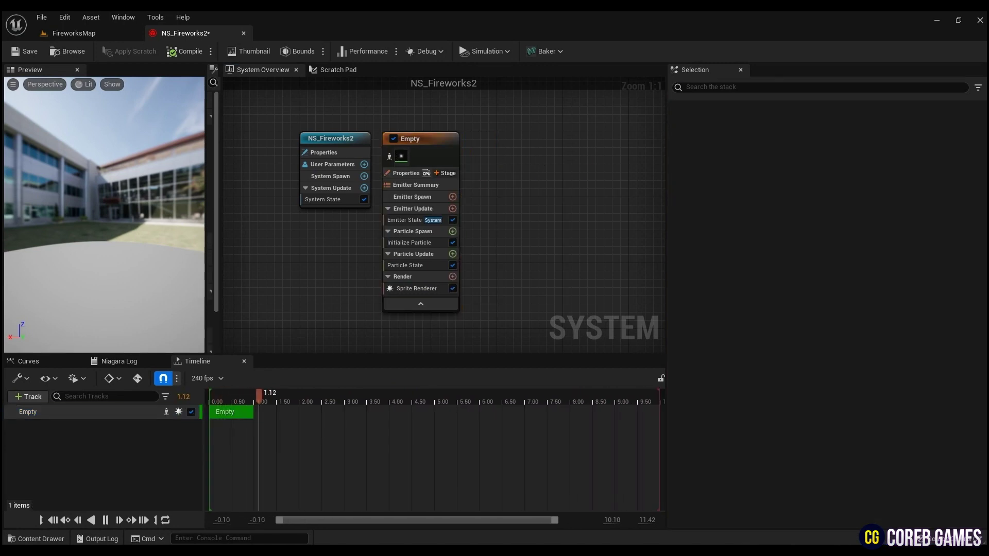
Add a Spawn Burst Instantaneous module to the emitter's Emitter Update stage and look at the particle in the preview
click(457, 211)
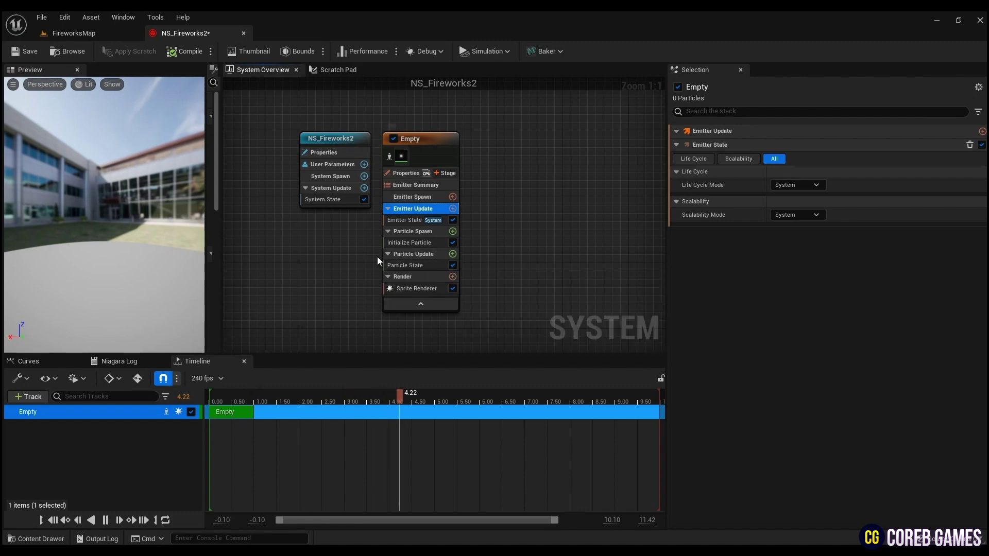
click(452, 209)
text(bur)
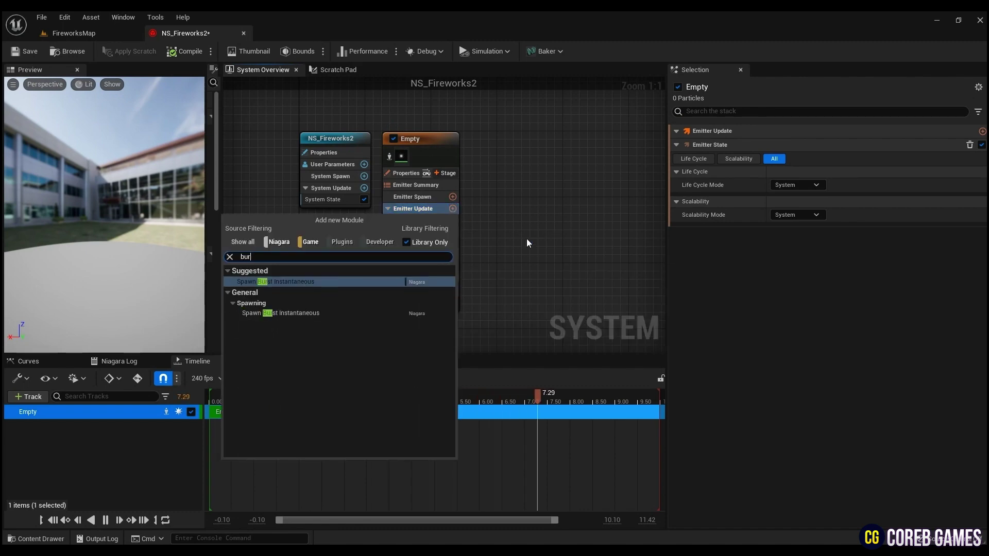
click(375, 281)
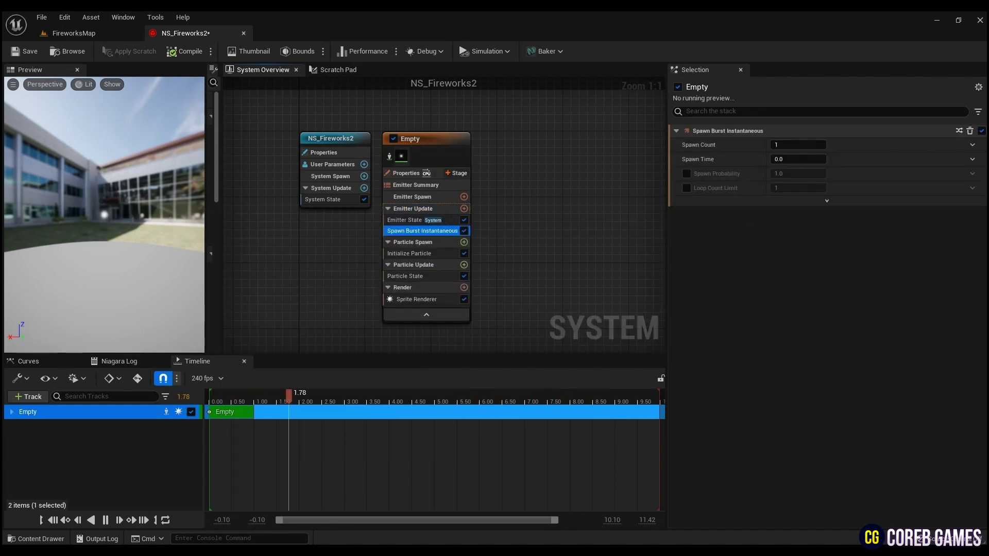
mouse_move(110, 215)
mouse_down()
mouse_move(110, 225)
mouse_move(100, 218)
mouse_up()
scroll(110, 216, up, 3)
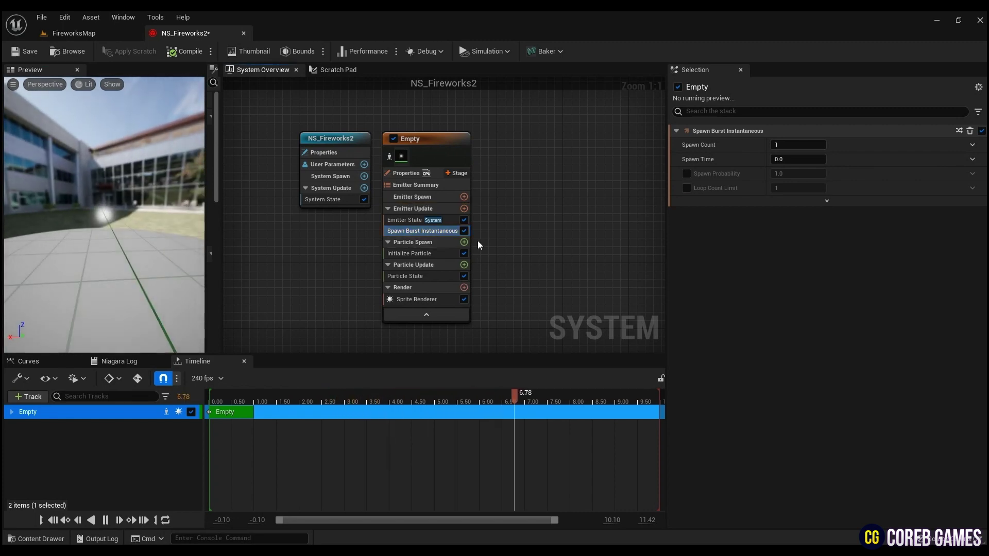
Add an Add Velocity module to Particle Spawn and a Solve Forces and Velocity module to Particle Update
click(464, 242)
text(vel)
click(322, 311)
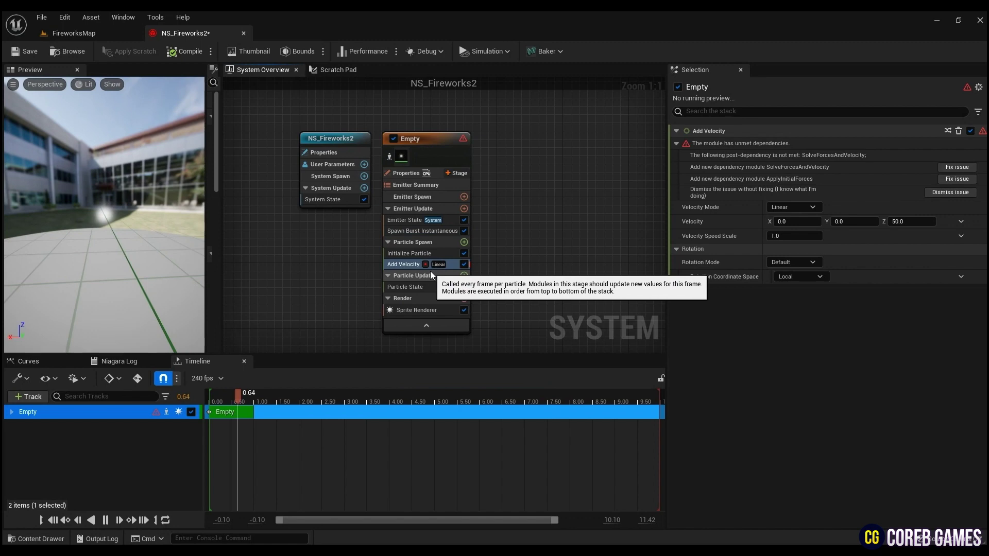
click(466, 276)
text(solve)
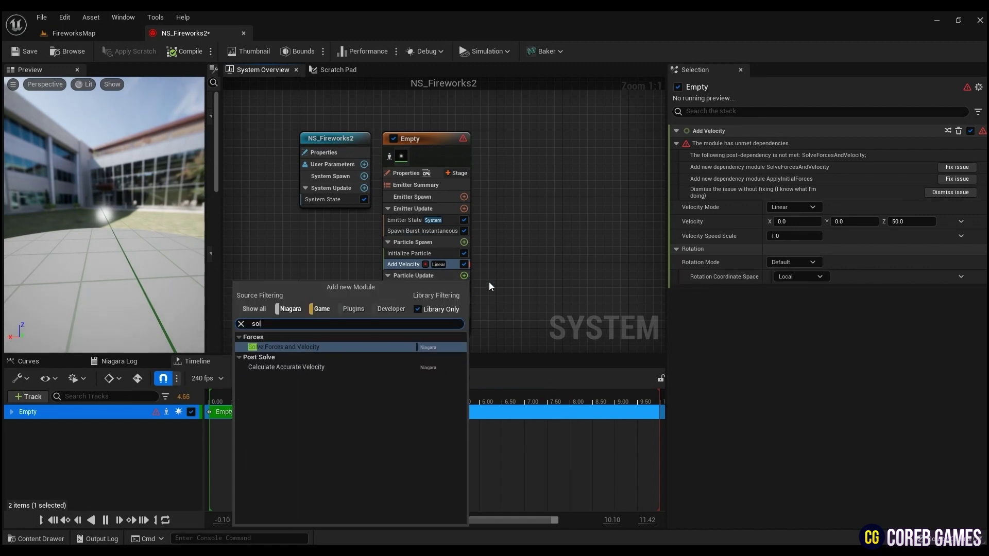
key(Return)
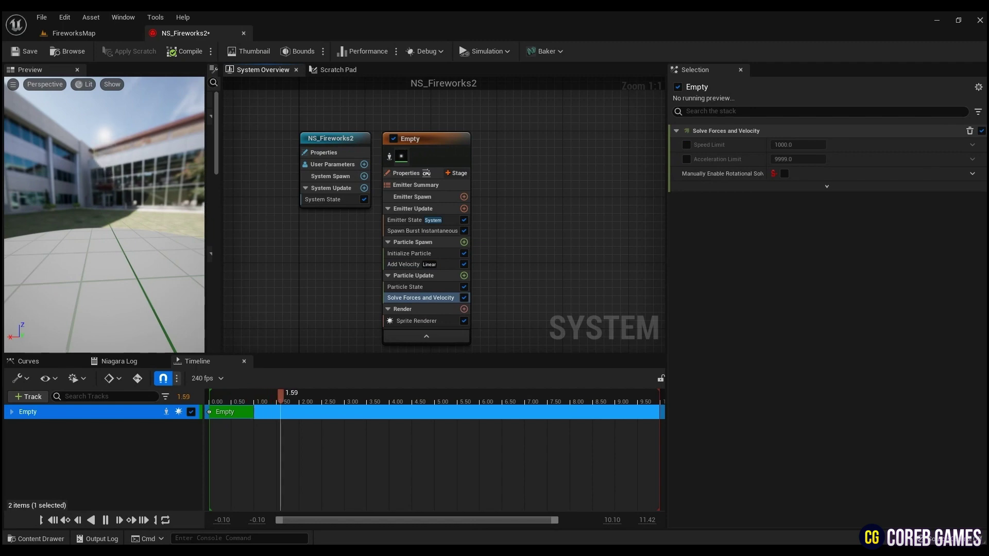
Set the Add Velocity module's Velocity Mode to In Cone and drive its Velocity Speed with a Random Range Float
click(425, 265)
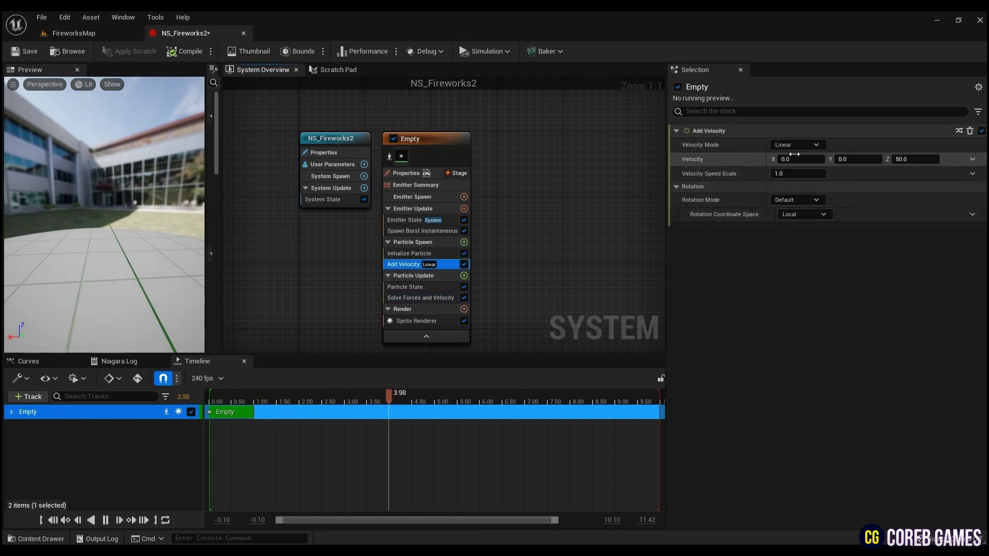
click(796, 145)
click(807, 183)
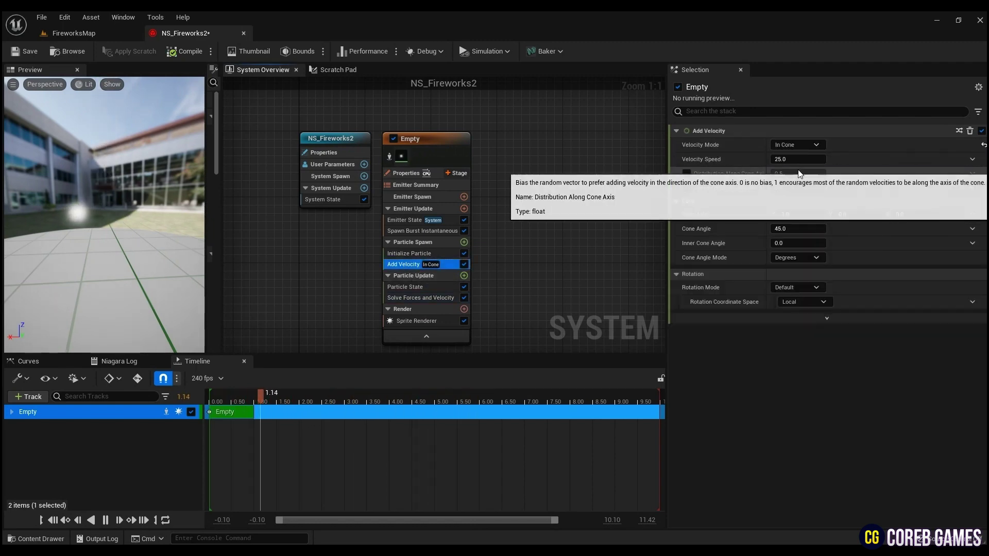
click(972, 159)
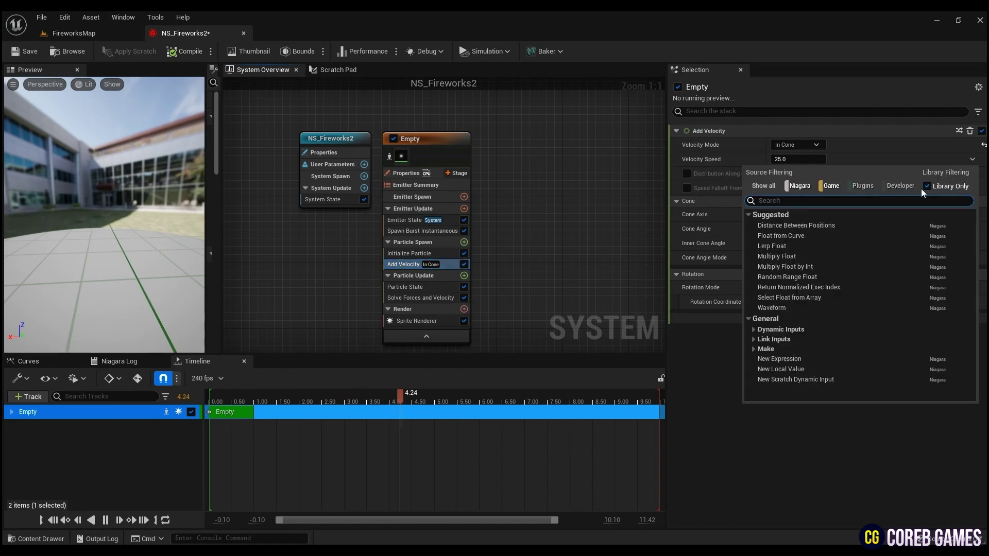
click(787, 277)
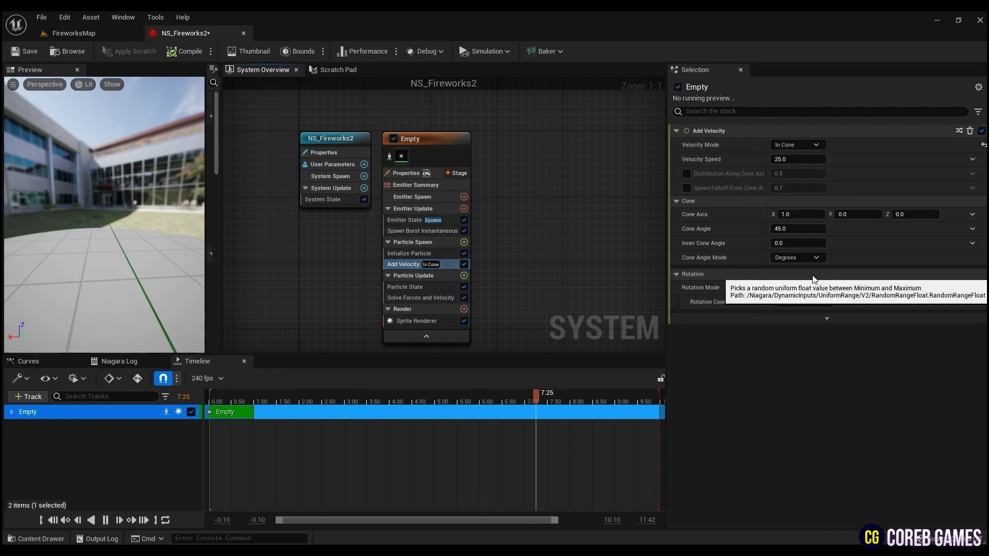
Set the Velocity Speed random range to a minimum of 2500 and a maximum of 3000, and check the preview
click(804, 174)
text(2500)
key(Tab)
text(30)
drag(152, 200, 143, 200)
drag(221, 401, 208, 399)
drag(103, 308, 92, 308)
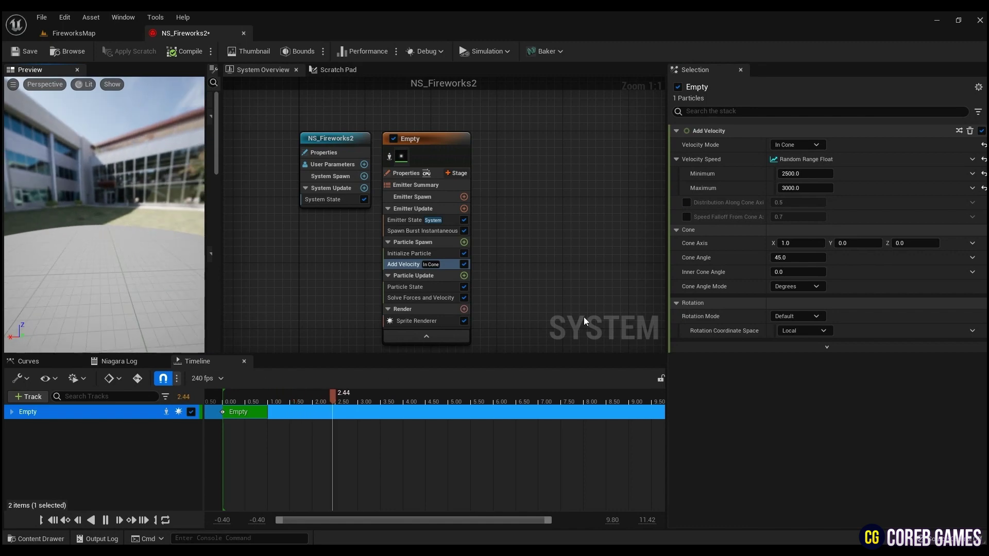
Set the Cone Axis Z to 1, enable Distribution Along Cone Axis at 0.3 and replay the simulation
click(911, 247)
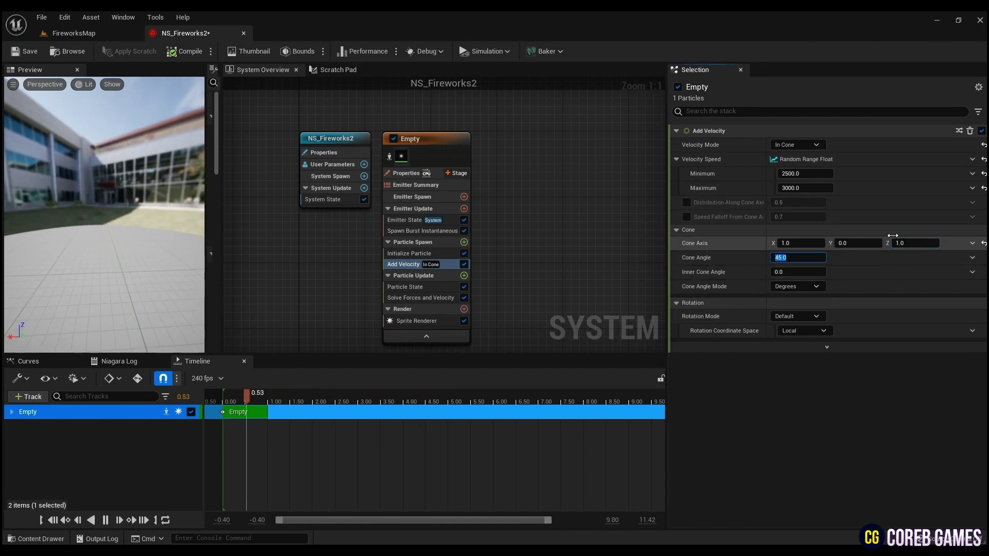
click(223, 401)
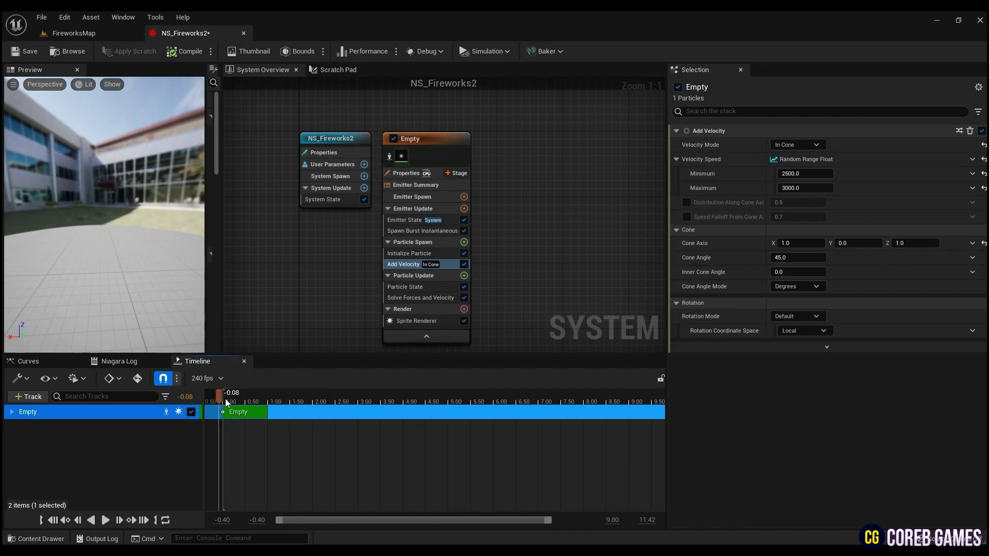
click(687, 202)
click(778, 203)
text(0)
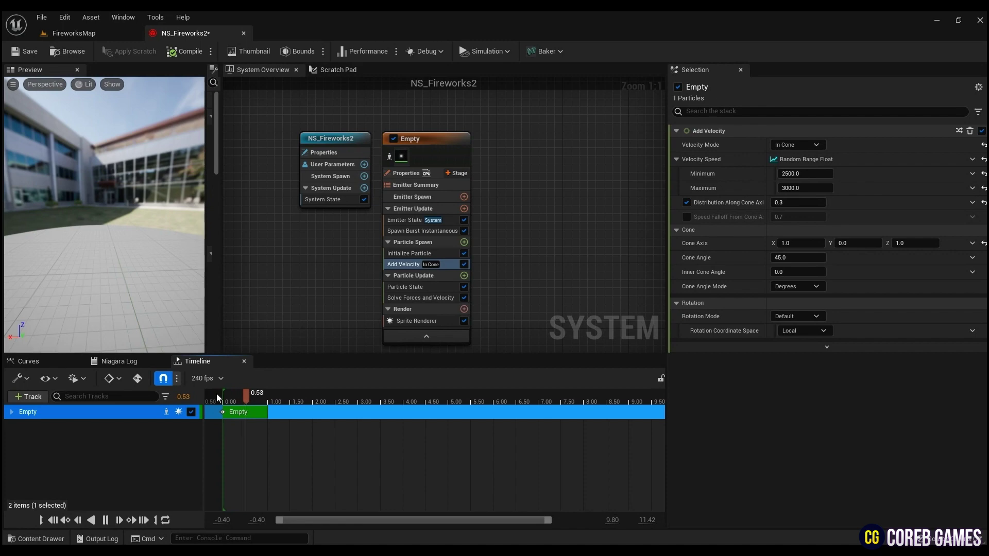
click(216, 397)
Set the Add Velocity module's Cone Axis X to 0 and its Cone Angle to 50
click(807, 244)
text(0)
key(Return)
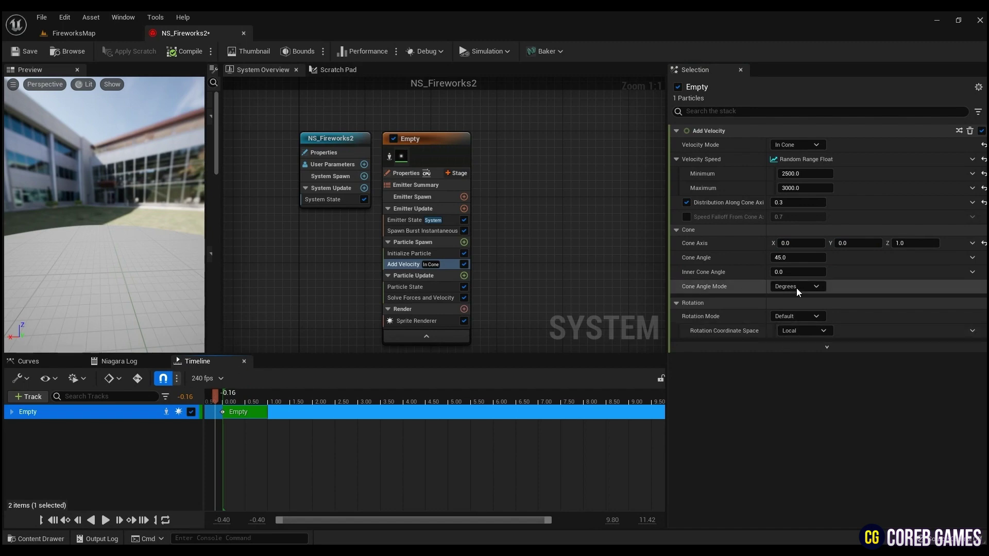
click(799, 258)
text(50)
key(Tab)
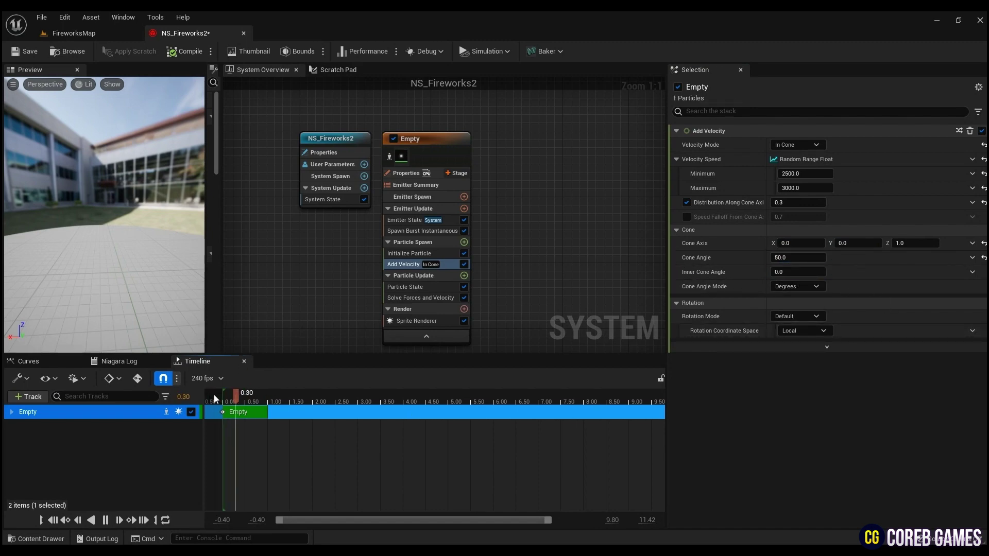
Add a Drag module to the emitter's Particle Update stage
click(462, 281)
click(464, 275)
text(drag)
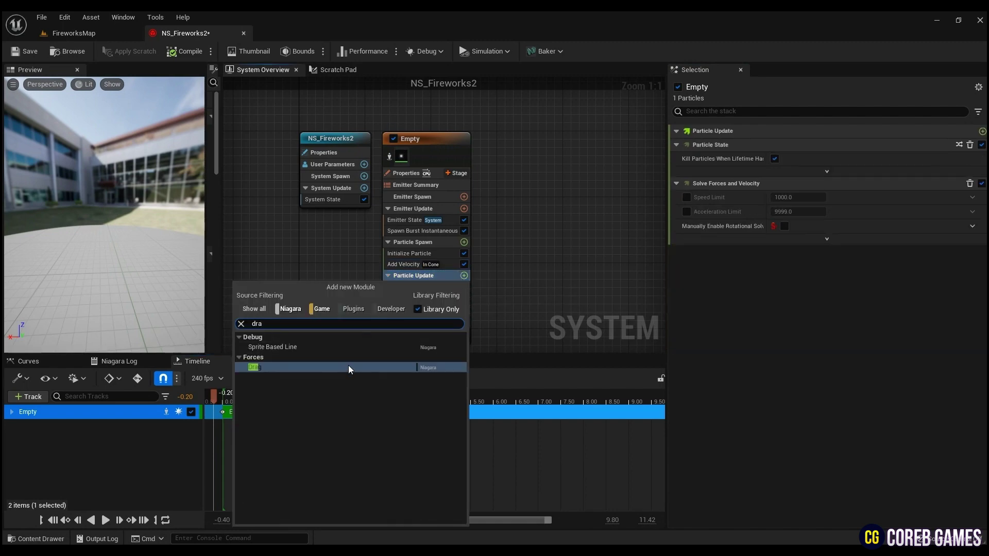
click(348, 366)
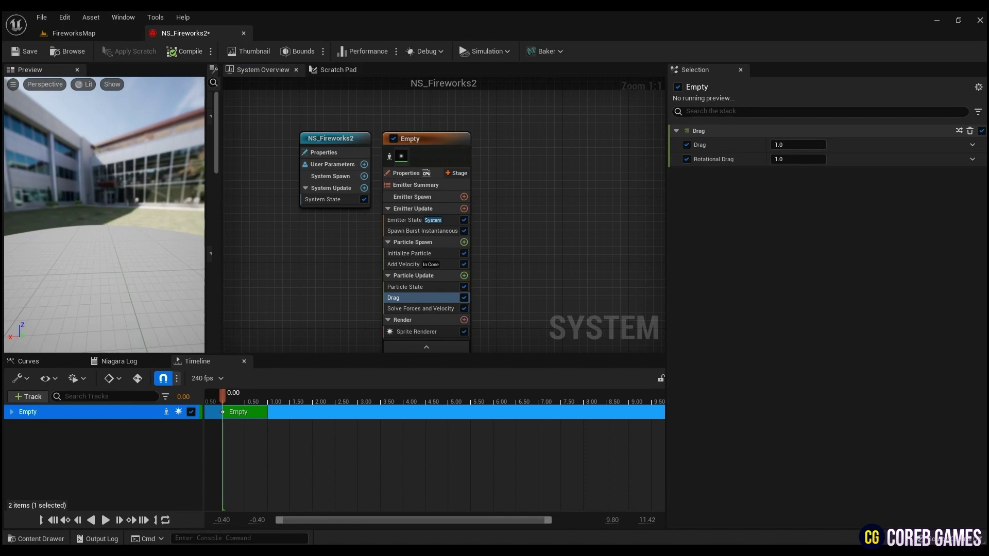
Drive Drag with a Random Range Float from 0.8 to 1.2 and disable Rotational Drag
click(972, 144)
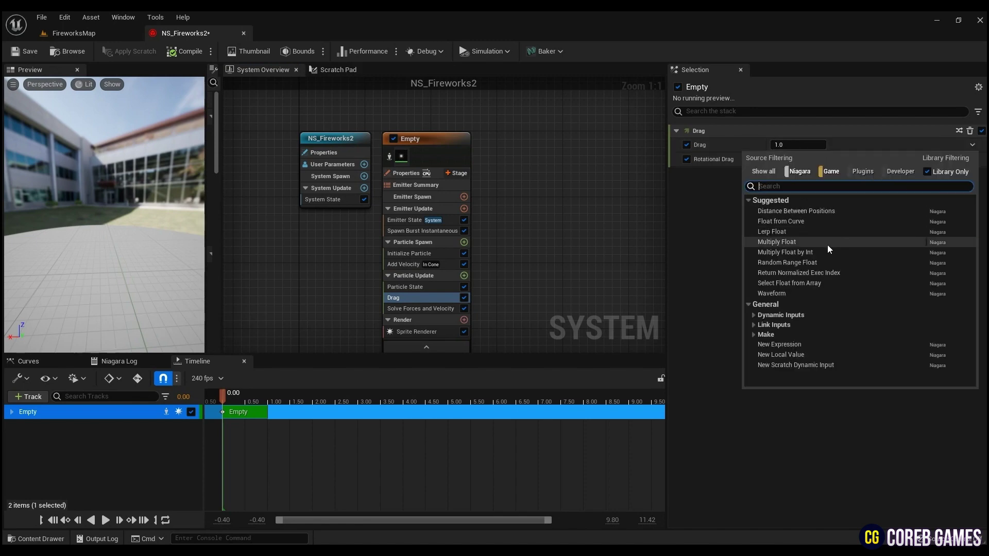
click(793, 262)
click(798, 159)
text(0.8)
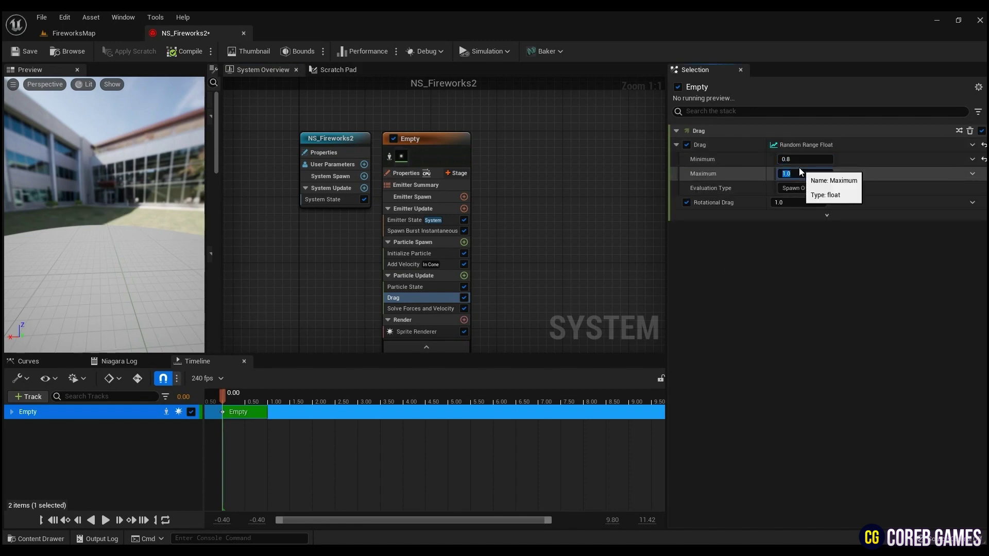
click(686, 202)
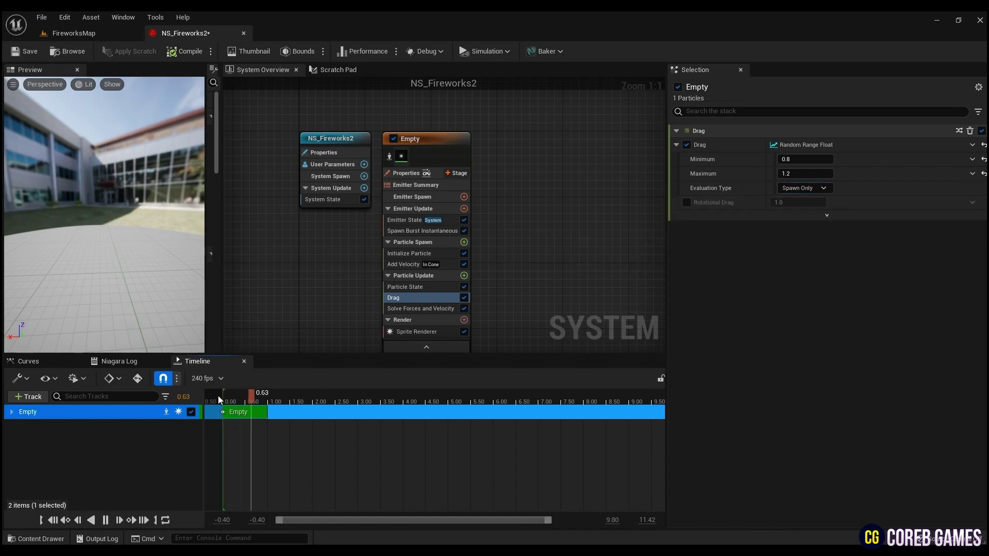
Add a Generate Location Event module to the emitter's Particle Update stage
right_drag(530, 308, 540, 271)
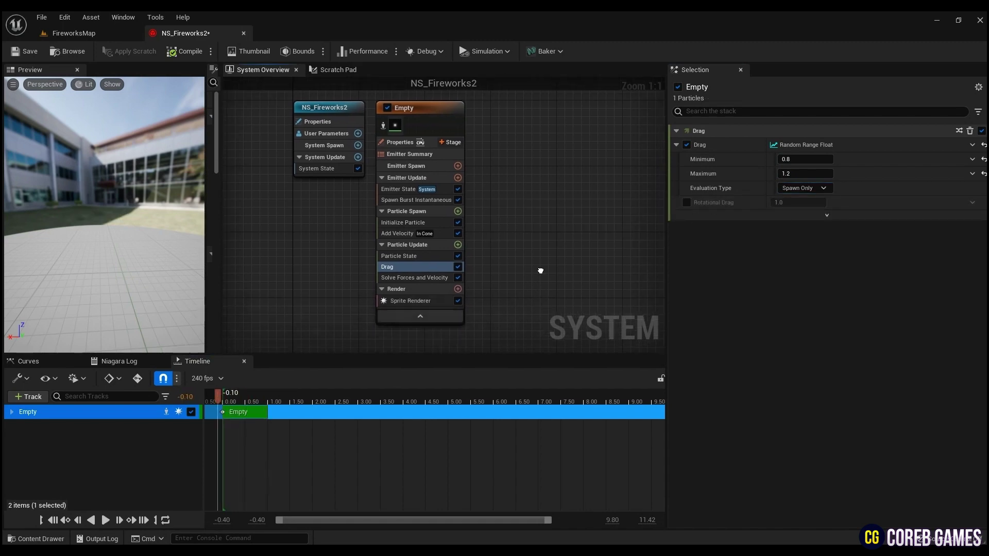
click(458, 244)
text(gener)
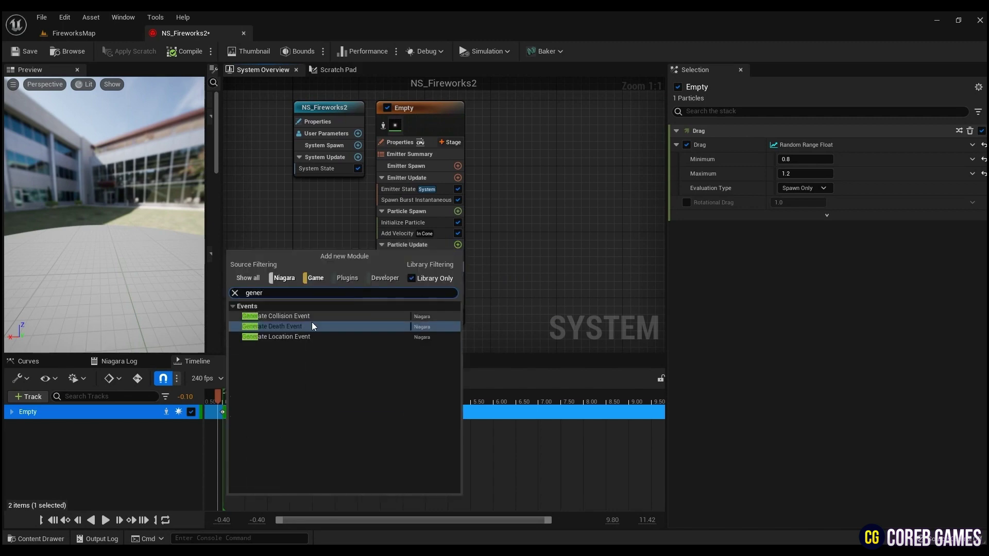
click(295, 336)
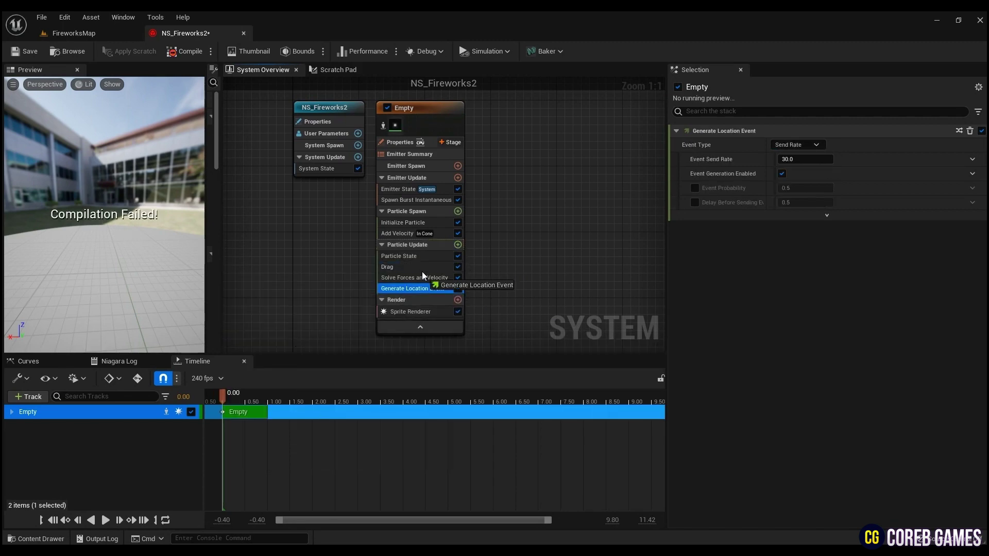
Try to move the Generate Location Event module above Solve Forces and Velocity in Particle Update
drag(422, 271, 421, 273)
click(443, 286)
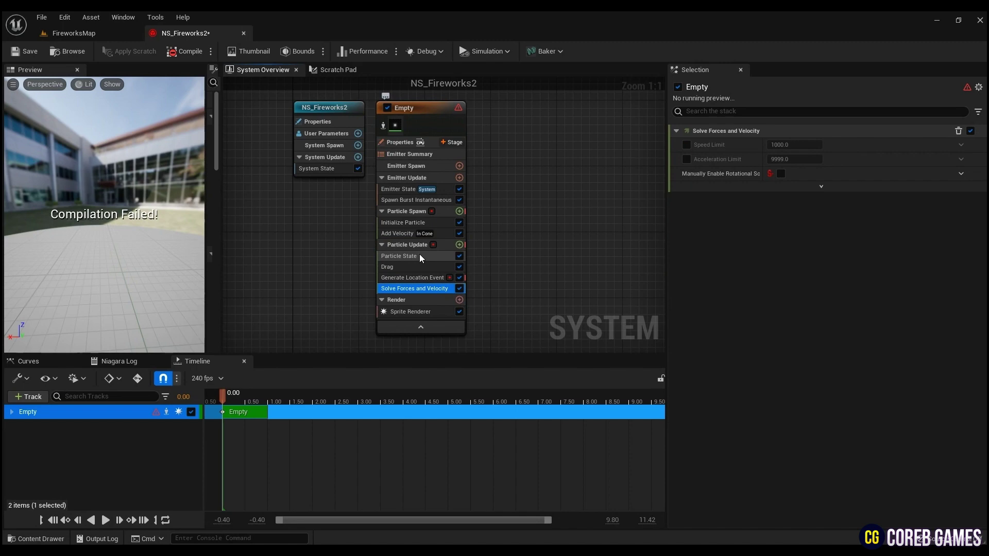
click(423, 245)
click(442, 277)
click(955, 173)
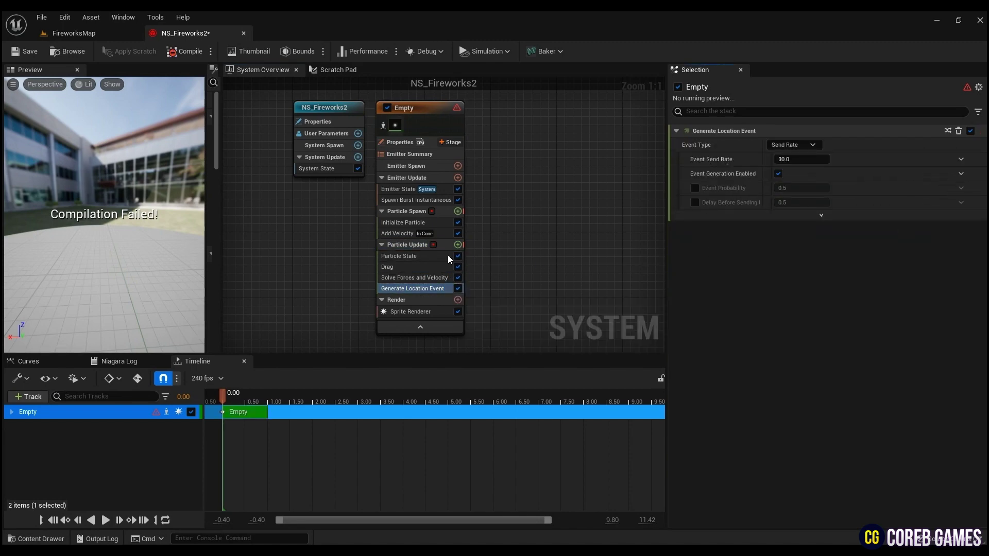
Enable Requires Persistent IDs in the Empty emitter's properties, check its particle stages and replay the simulation
click(412, 245)
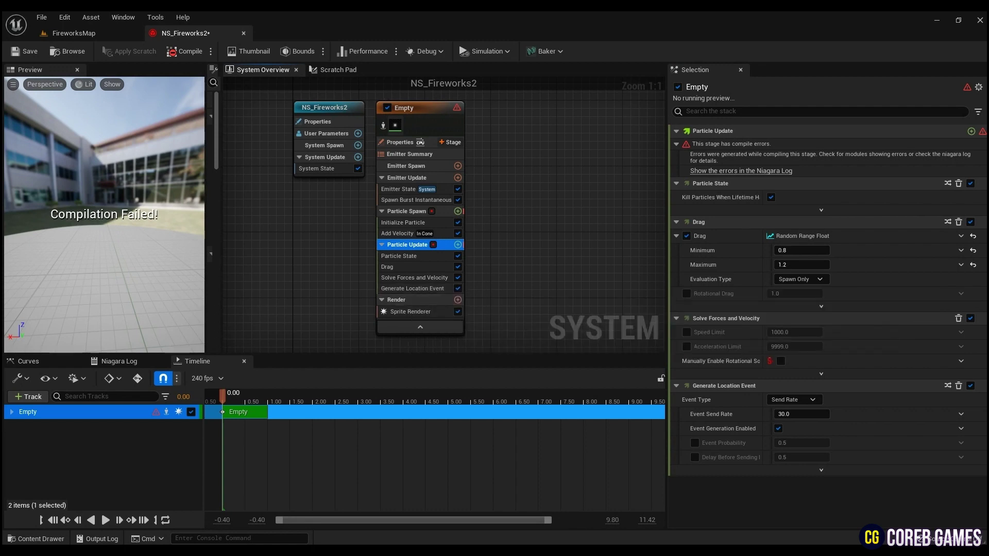
click(404, 142)
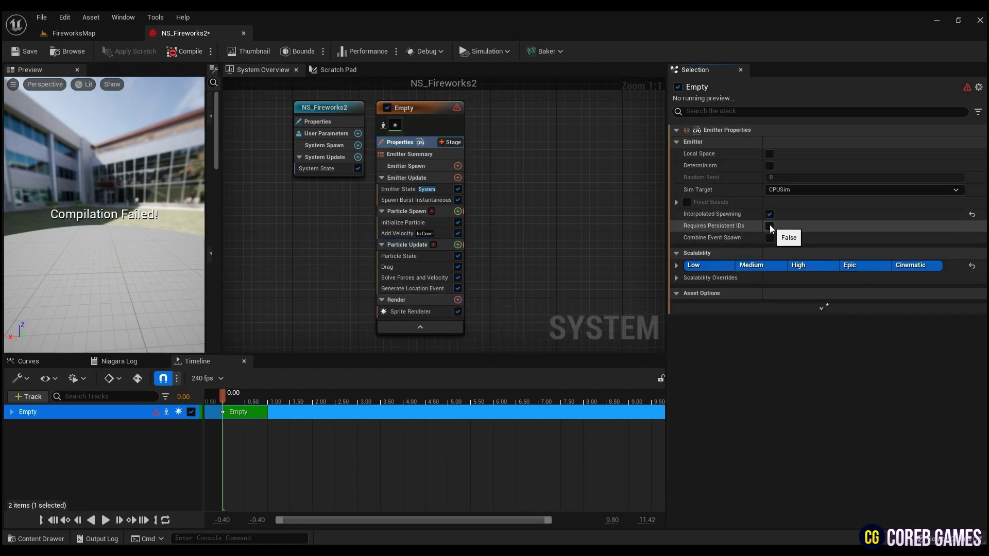
click(769, 226)
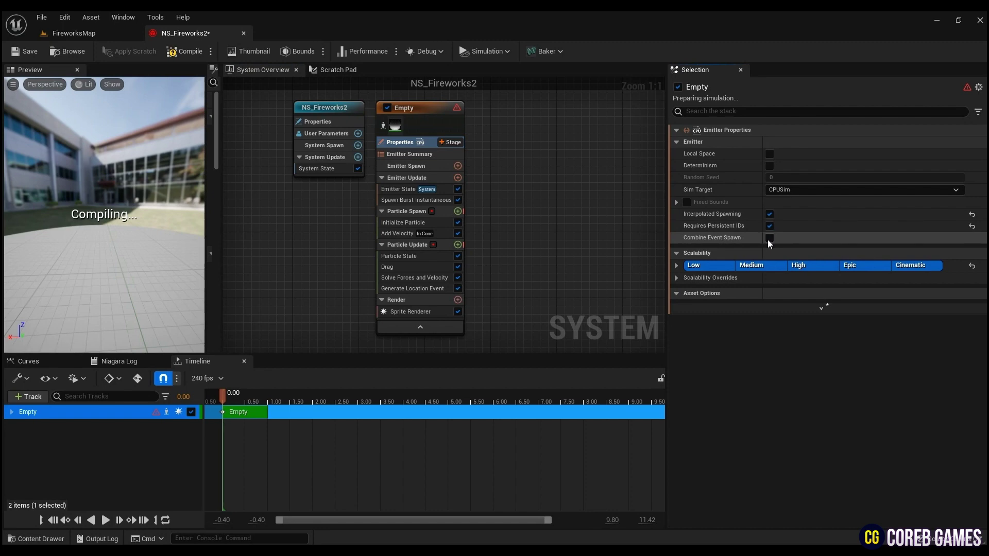
click(416, 244)
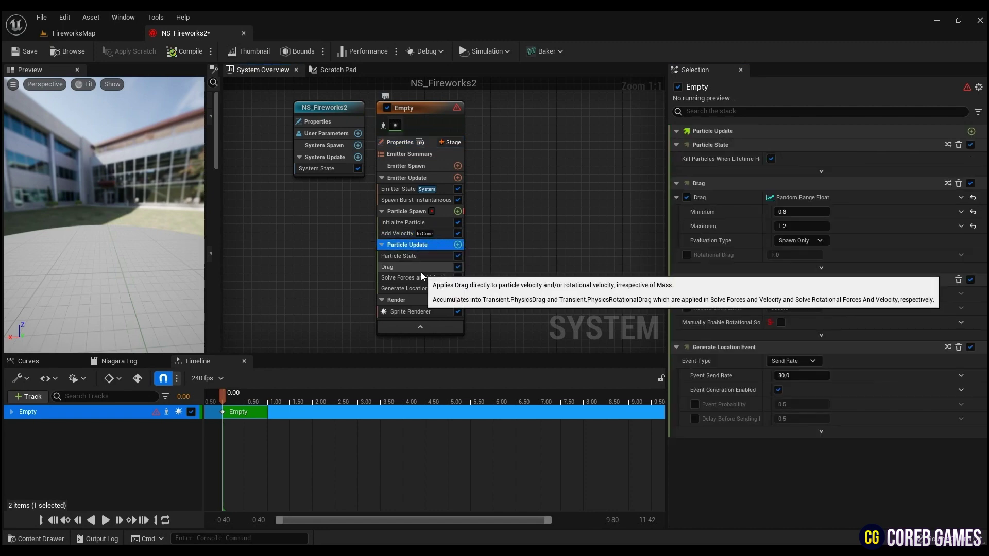
click(416, 212)
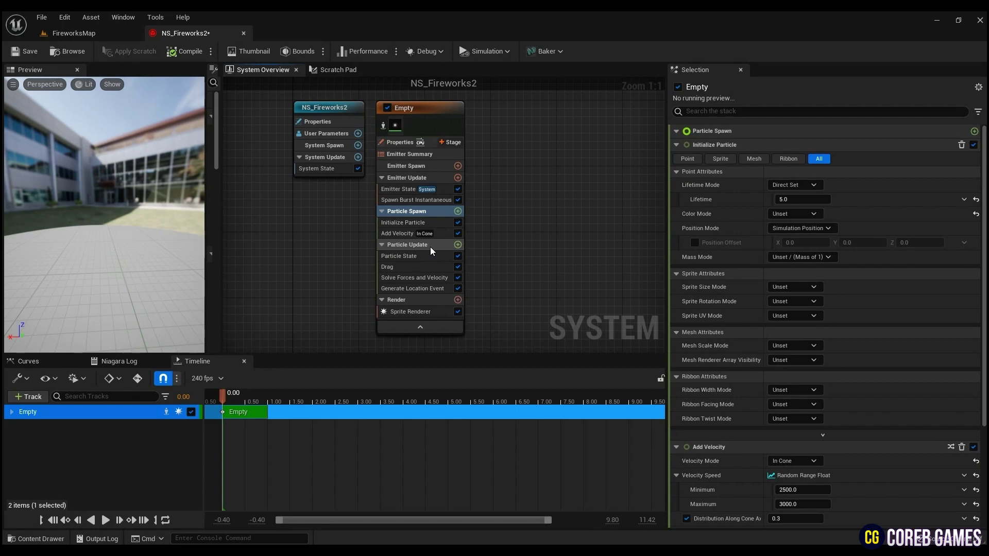
click(431, 245)
click(416, 289)
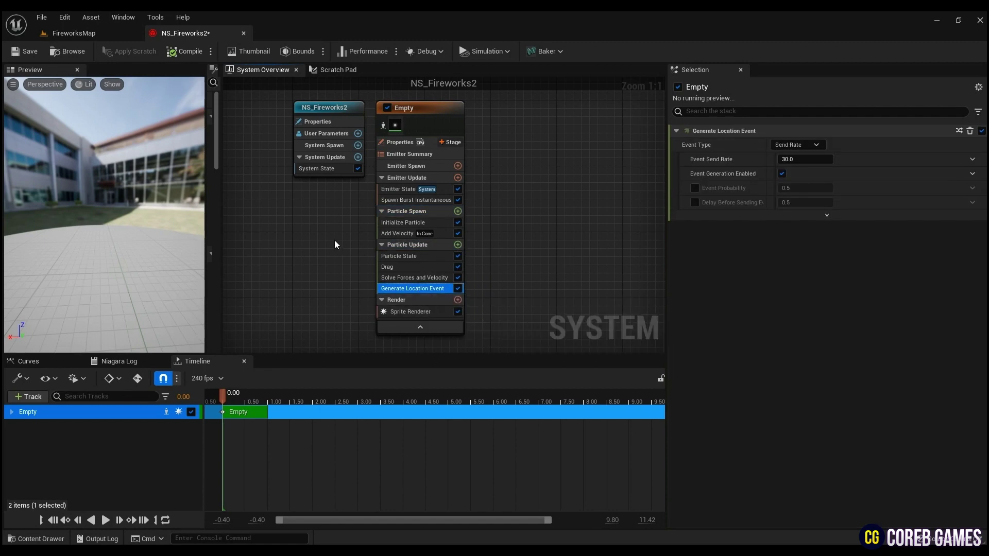
click(215, 401)
Set Initialize Particle's Sprite Size Mode to Non-Uniform with a sprite size of X 30 and Y 100
click(408, 256)
click(404, 223)
click(798, 273)
click(793, 320)
click(830, 288)
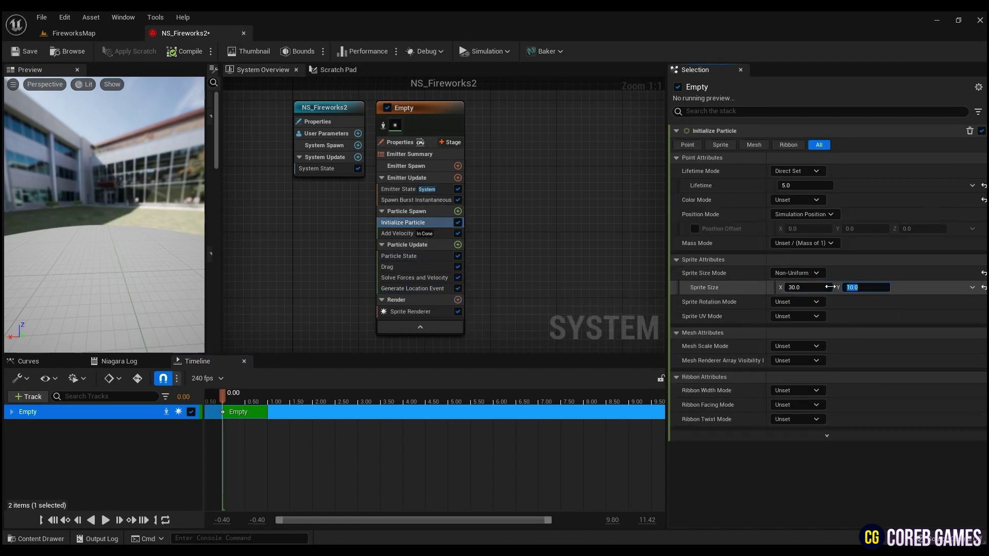
click(216, 399)
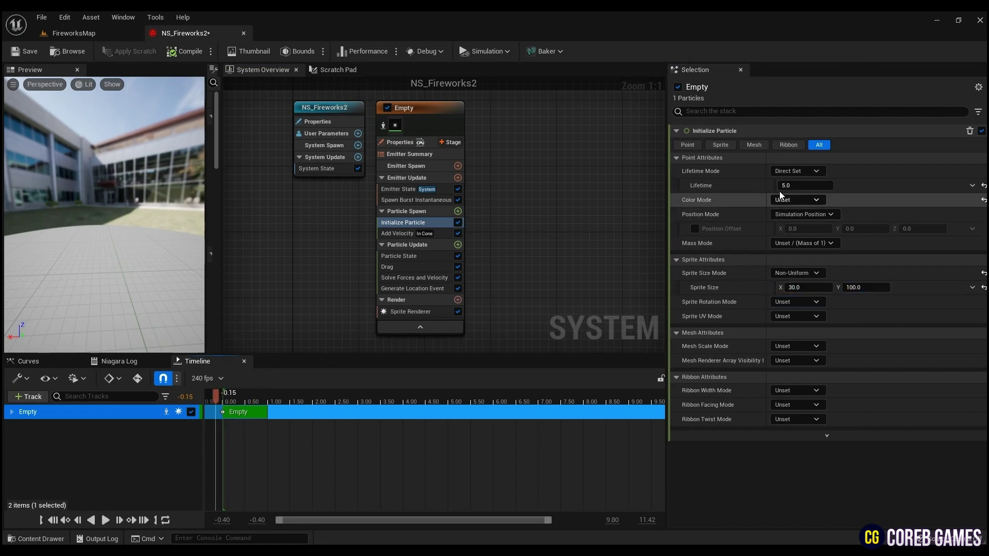
Set the Lifetime Mode to Random with a minimum of 2 and a maximum of 3
click(805, 185)
click(795, 171)
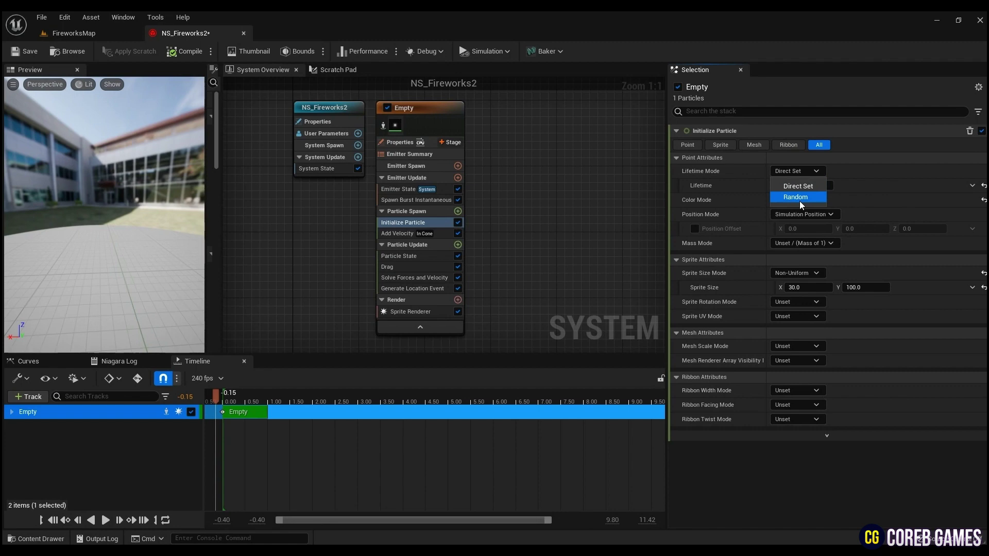
click(800, 200)
click(806, 188)
text(2)
key(Tab)
text(3)
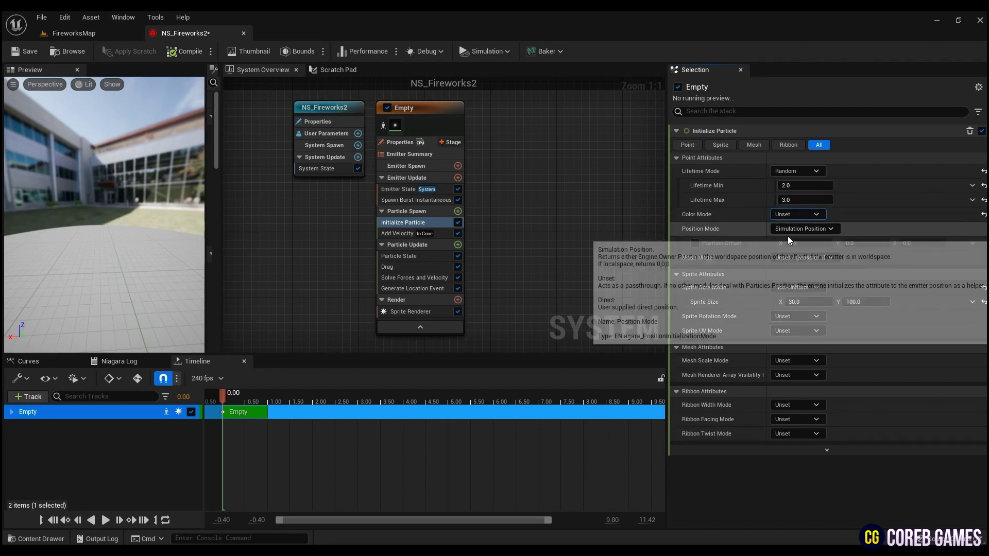
Set the Color Mode to Direct Set and choose a glowing orange with a color Value of 80
click(791, 214)
click(788, 240)
click(787, 227)
click(673, 320)
click(745, 425)
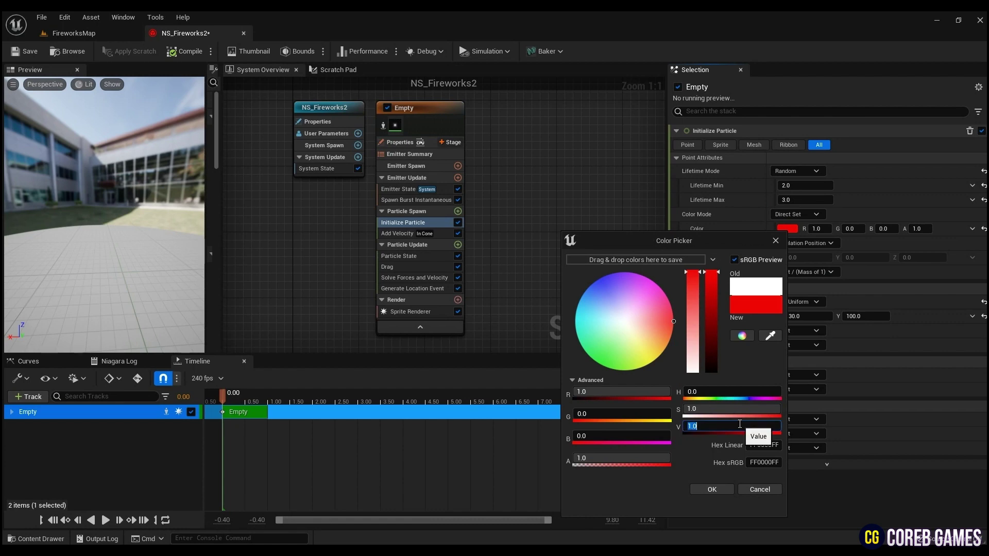
text(80)
key(Return)
click(674, 326)
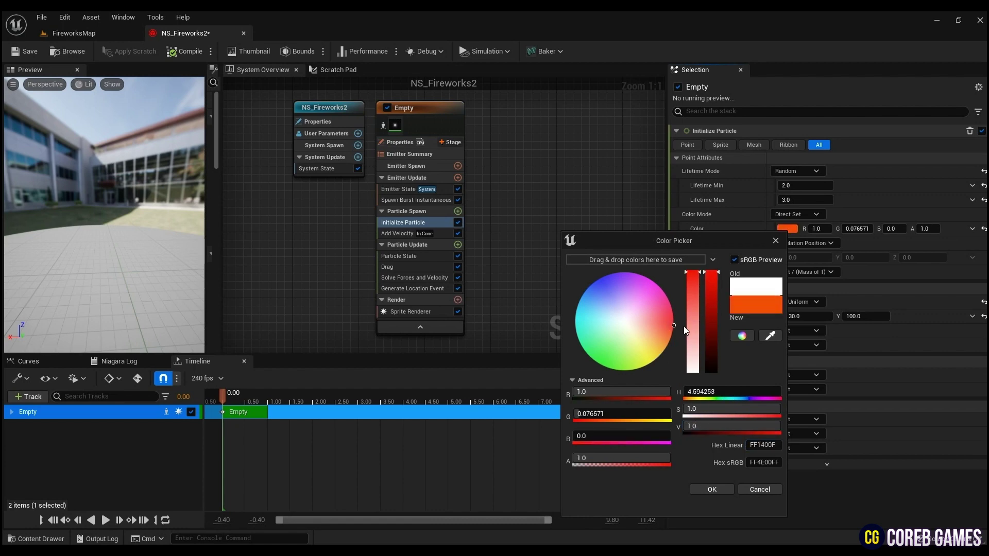
click(748, 426)
text(80)
key(Return)
click(711, 489)
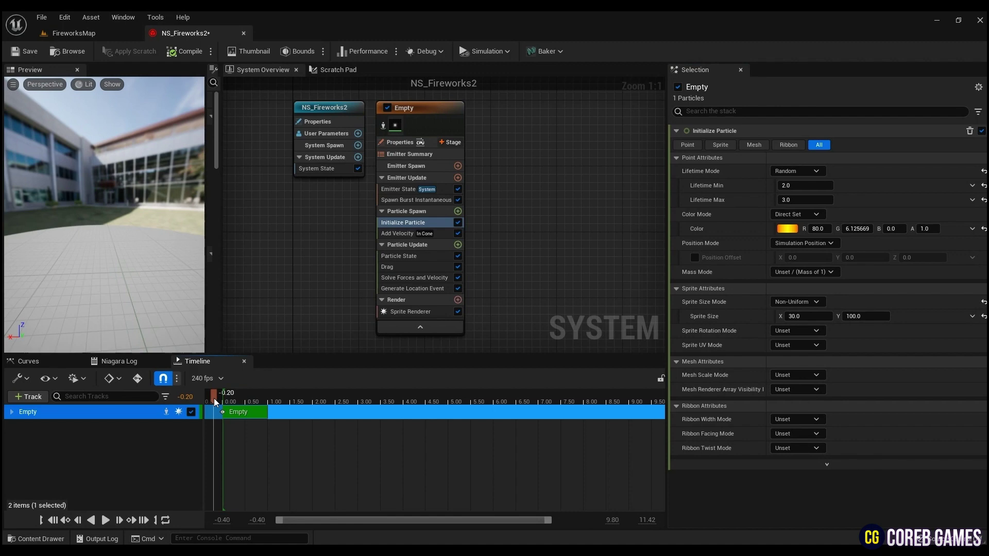
Replay the effect, duplicate the Empty emitter and place the copy right beside the original
click(410, 312)
mouse_move(214, 399)
mouse_down()
mouse_move(251, 400)
mouse_move(214, 400)
mouse_up()
click(518, 138)
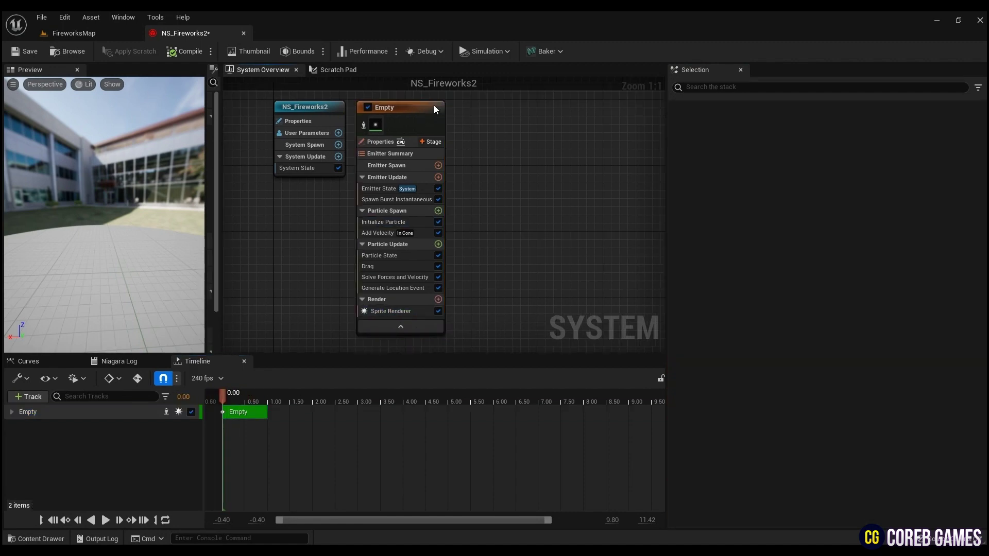
click(433, 105)
key(ctrl+c)
key(ctrl+v)
drag(614, 151, 489, 109)
Delete the Spawn Burst Instantaneous, Add Velocity, Drag and Generate Location Event modules from the duplicated emitter
click(520, 202)
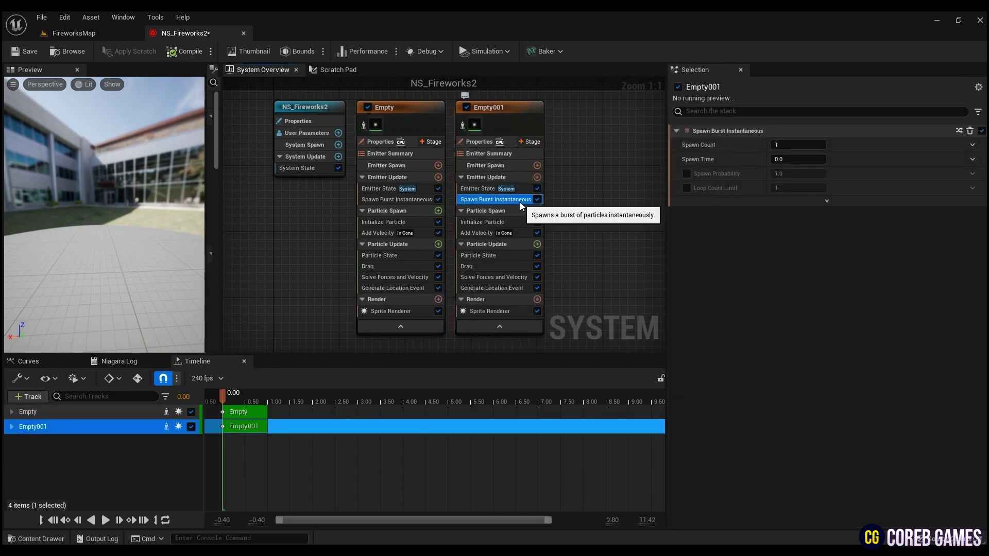
key(Delete)
click(521, 221)
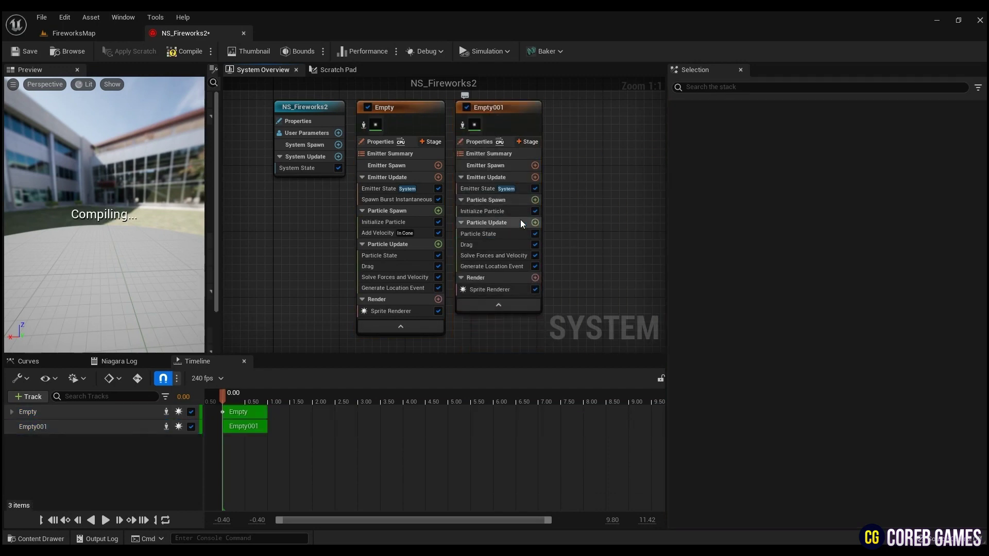
key(Delete)
click(515, 244)
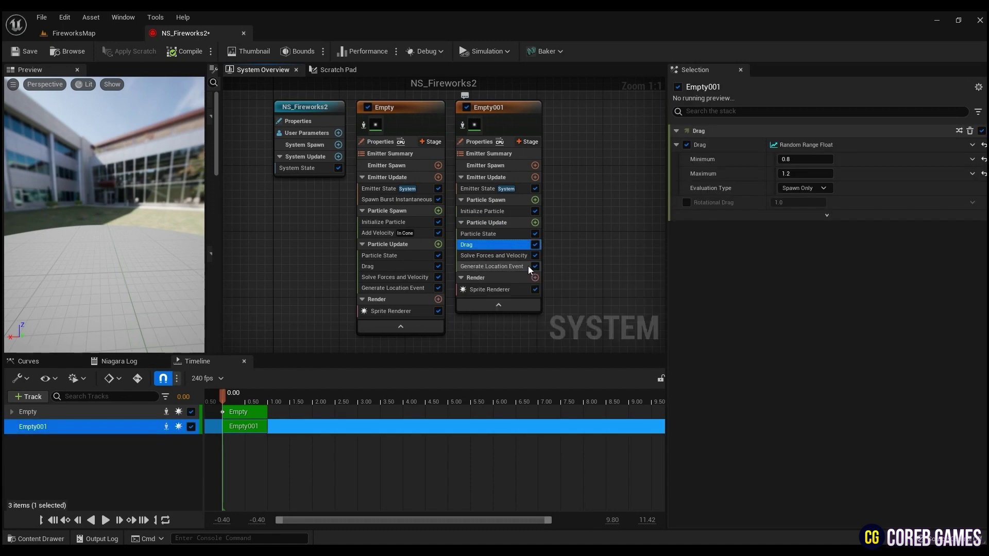
key(Delete)
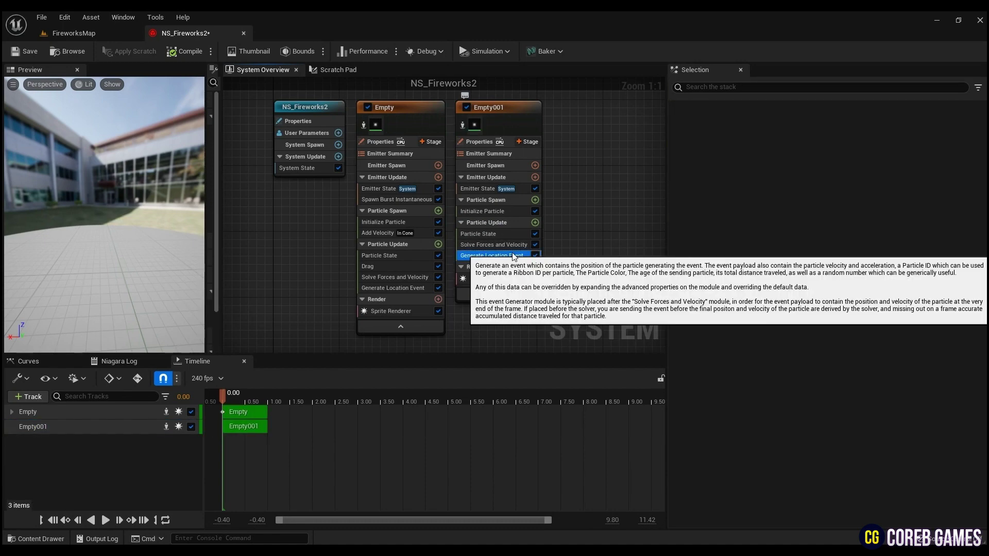
Add an Event Handler stage to the duplicated emitter
click(530, 142)
click(412, 187)
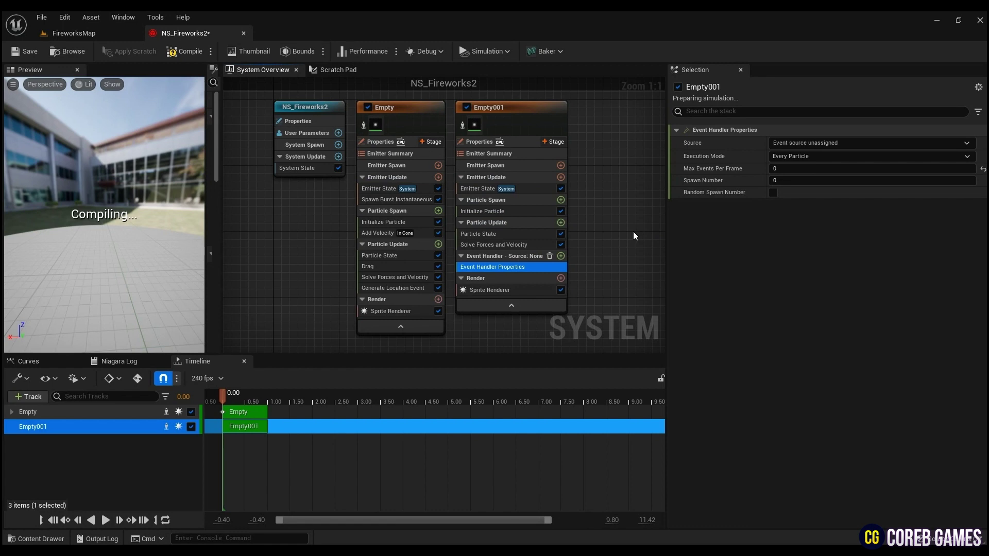
Set the event handler's Source to the Empty emitter's LocationEvent and Spawn Number to 10, and add a Receive Location Event module to it
click(824, 143)
click(817, 181)
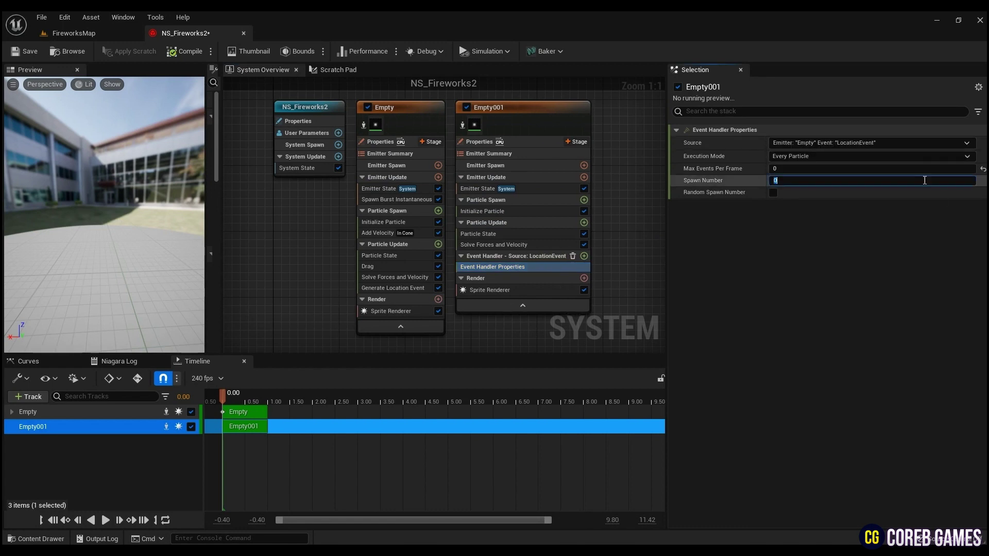
click(584, 256)
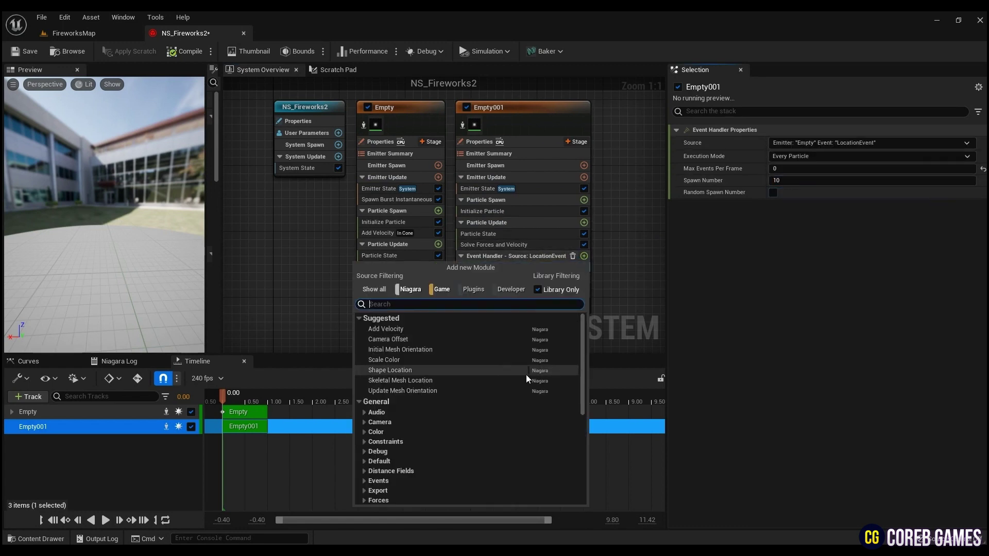
text(r)
scroll(459, 352, up, 2)
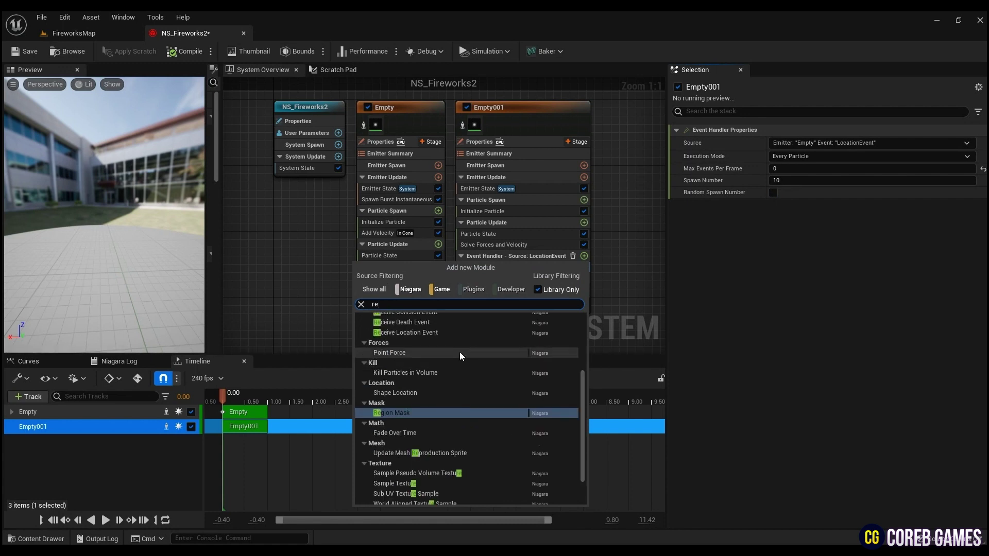
click(422, 331)
Apply the received Velocity with Inherited Velocity Scale as a Random Range Float from -0.5 to -0.1, and replay the effect
click(804, 178)
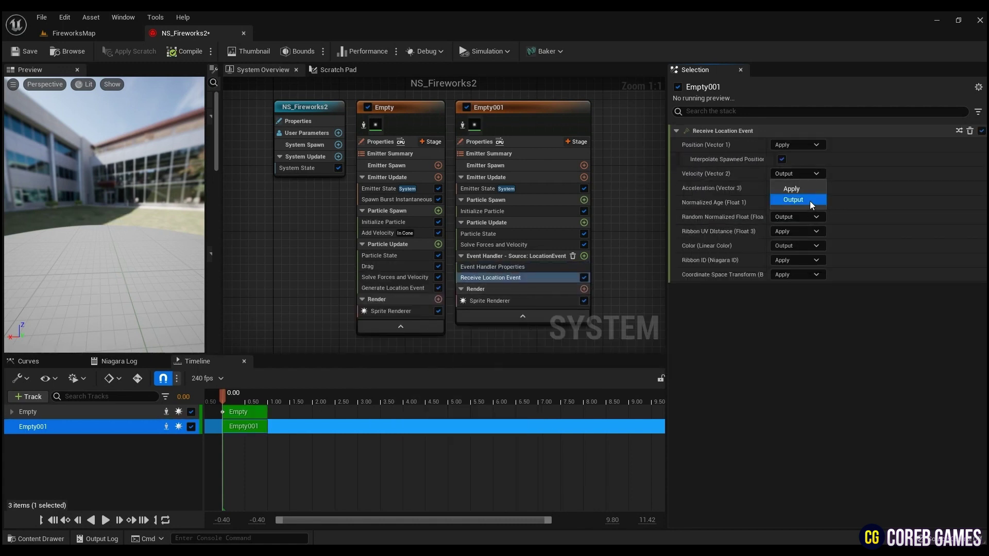
click(792, 189)
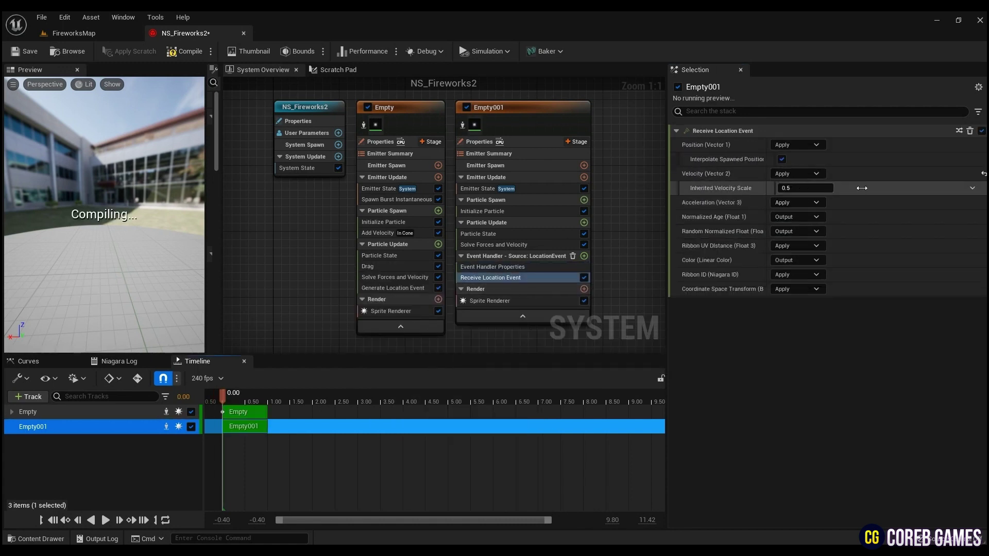
click(972, 189)
click(796, 299)
click(804, 203)
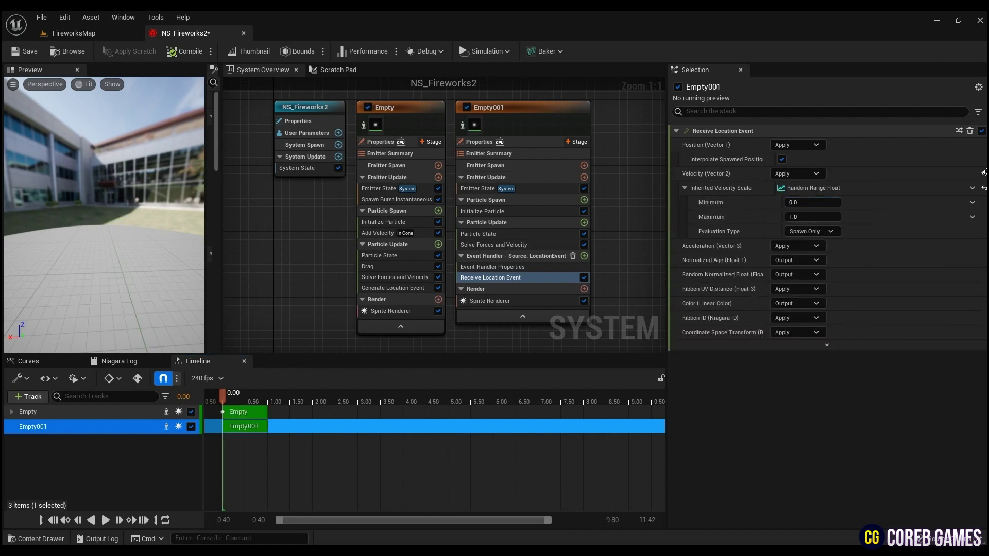
text(-)
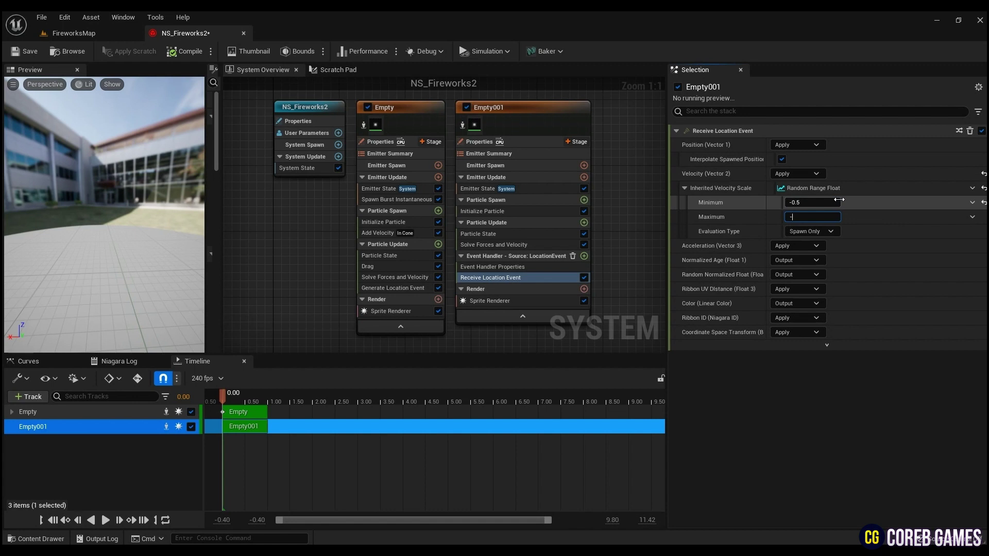
key(Tab)
drag(219, 395, 217, 394)
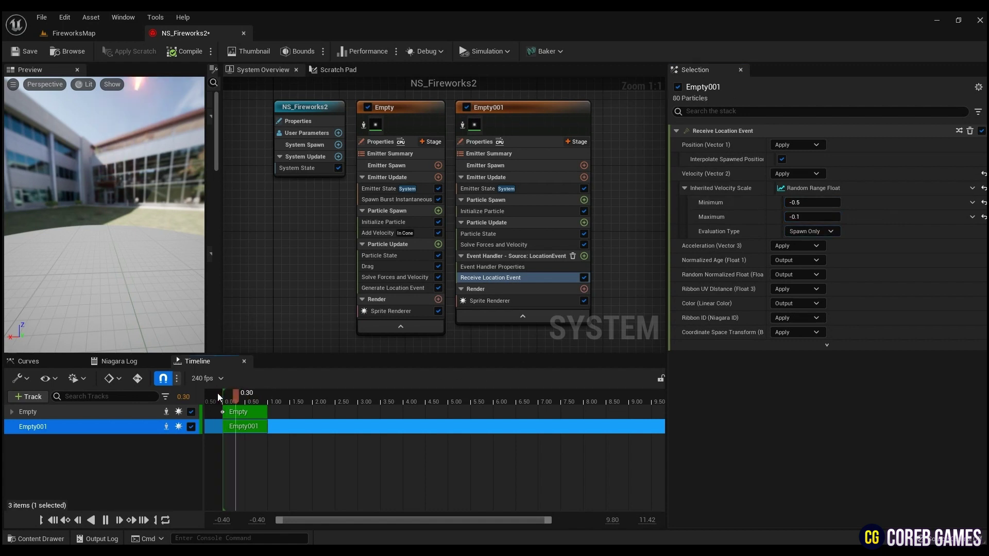
Add a Curl Noise Force module to the Particle Update stage of Empty001 and set its Noise Strength to 500
click(584, 223)
text(curl)
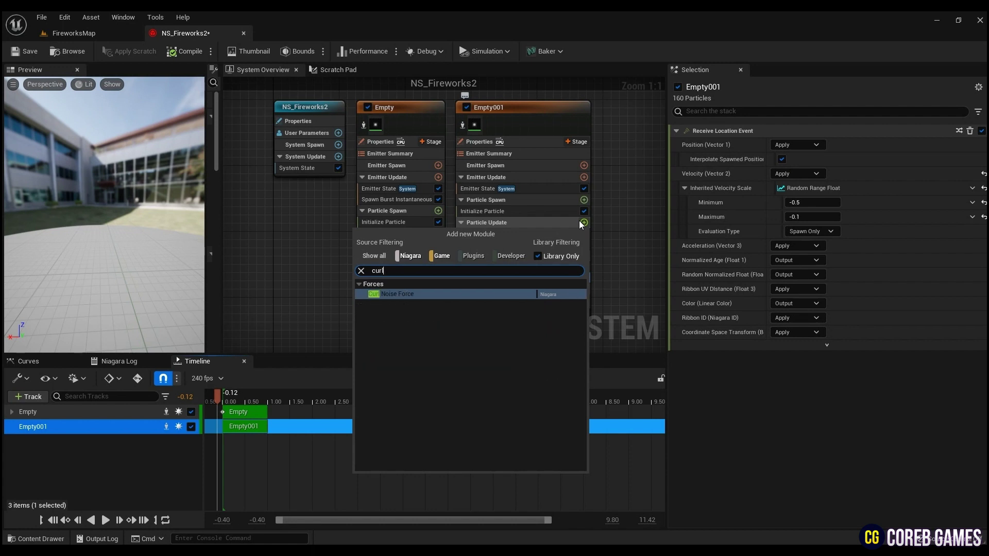
key(Return)
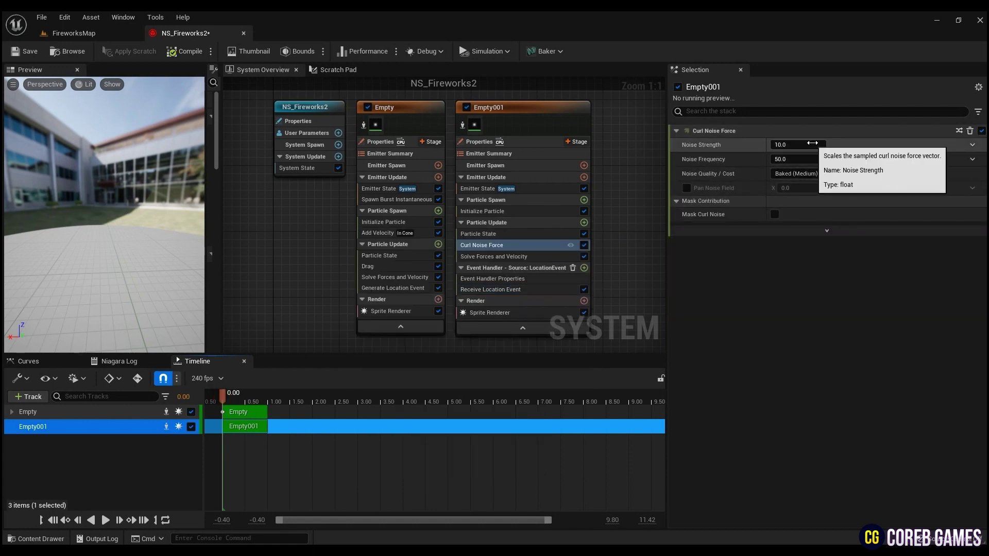
click(798, 145)
text(500)
key(Tab)
Set Empty001's particle lifetime to 0.5 minimum and 1.5 maximum and its Sprite Size to 3 by 30, and replay the effect
click(546, 211)
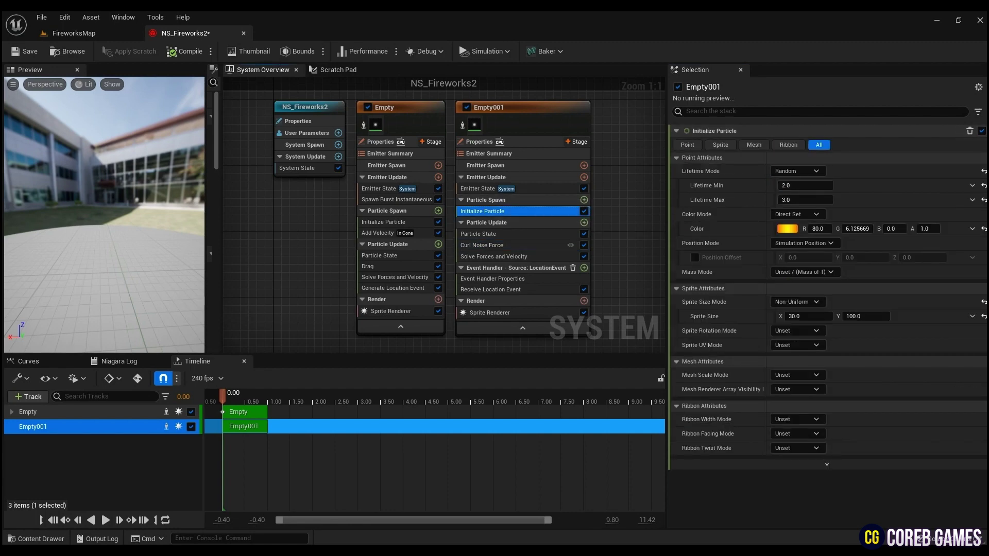
click(831, 186)
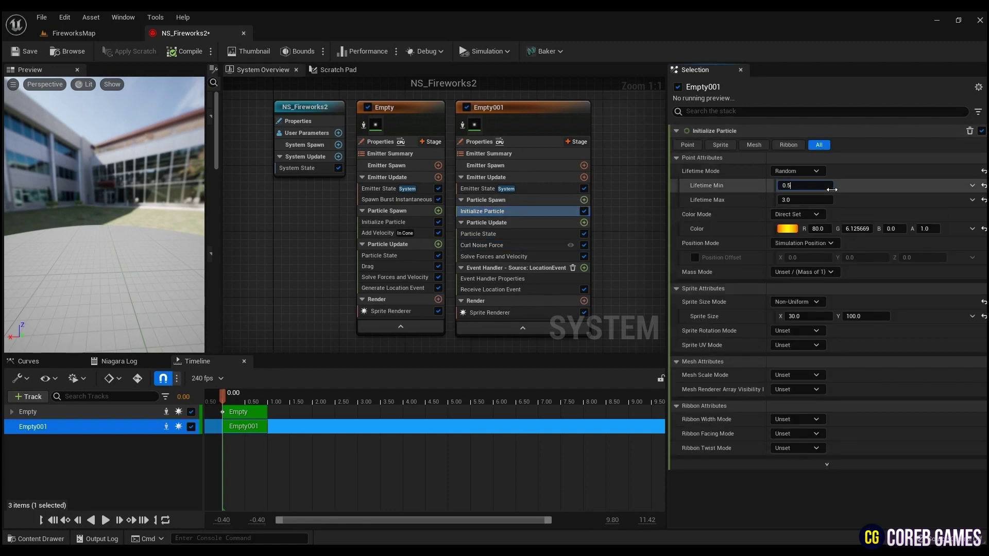
key(Return)
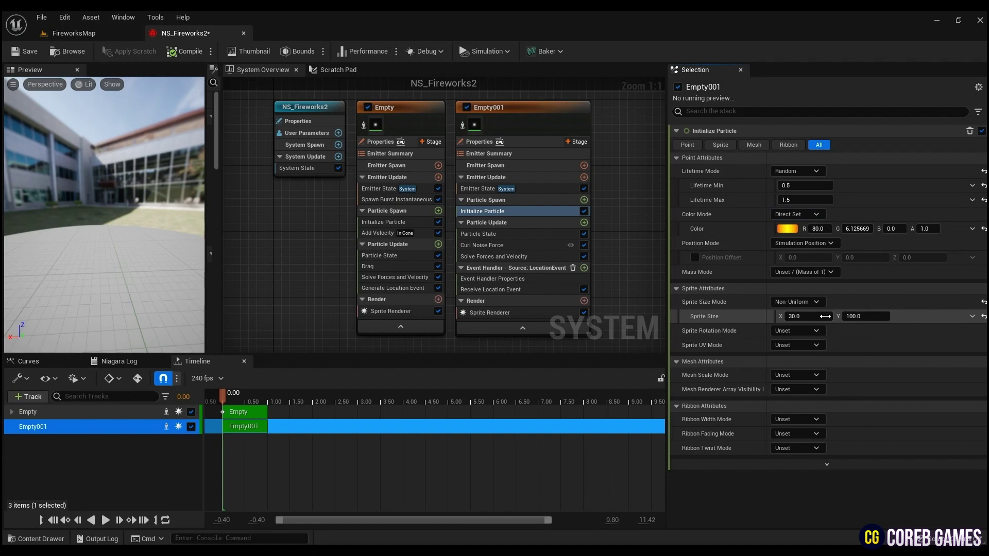
key(Tab)
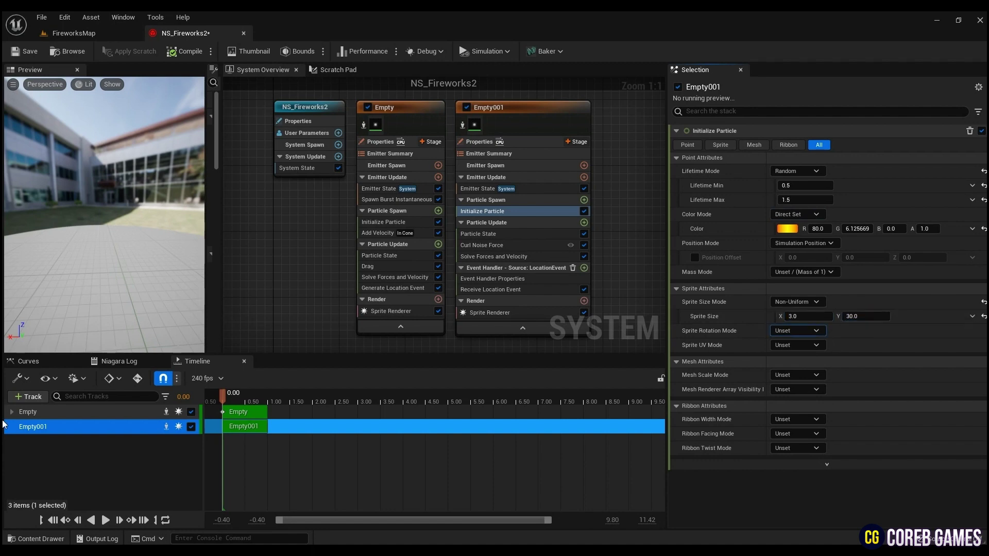
click(215, 397)
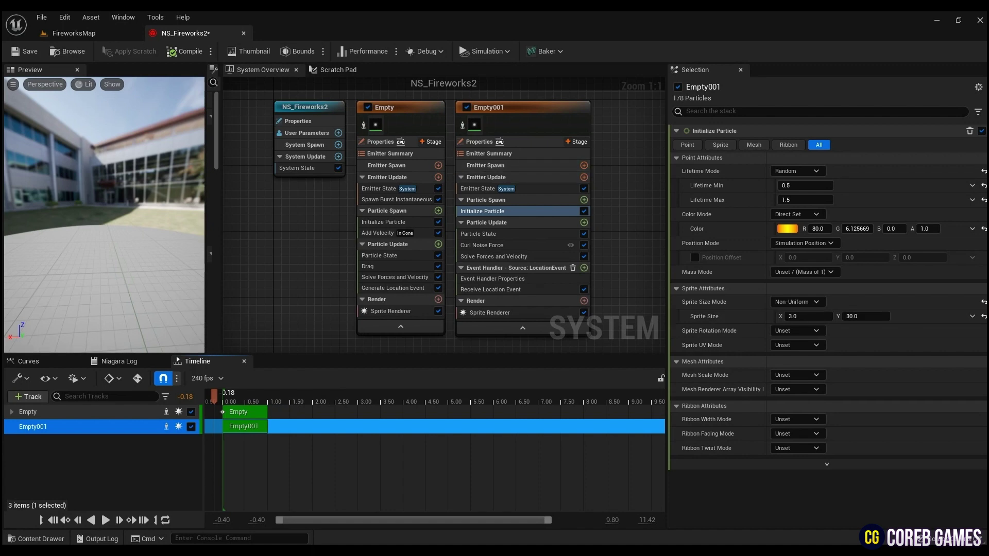
Unset Empty001's own Color Mode, set Color to Apply in its Receive Location Event module, and replay the effect
click(798, 214)
click(788, 227)
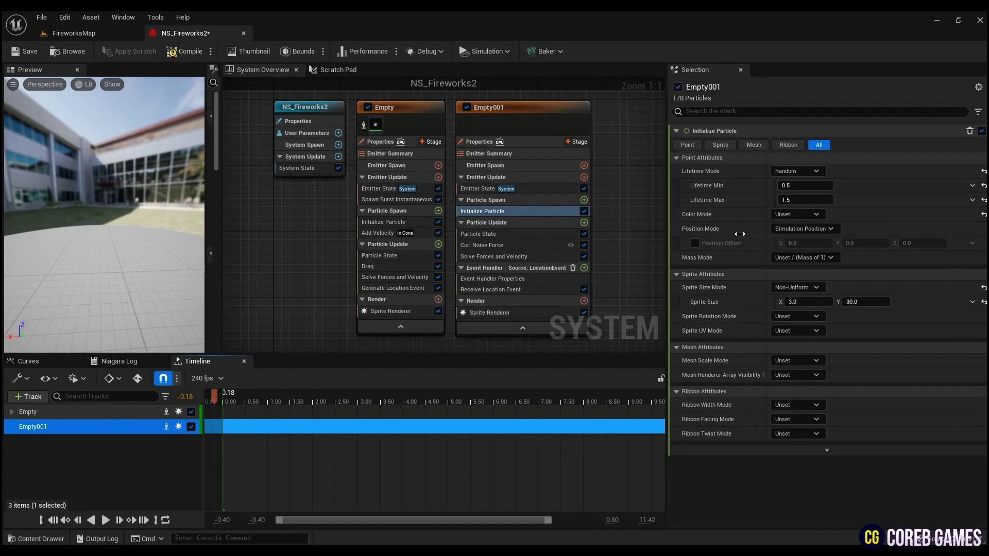
click(539, 291)
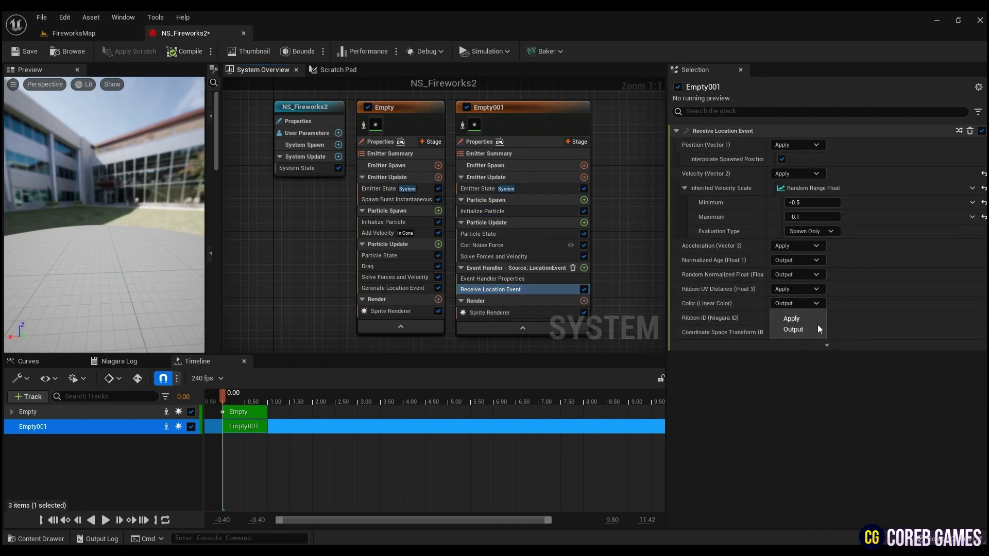
click(812, 323)
drag(236, 402, 213, 401)
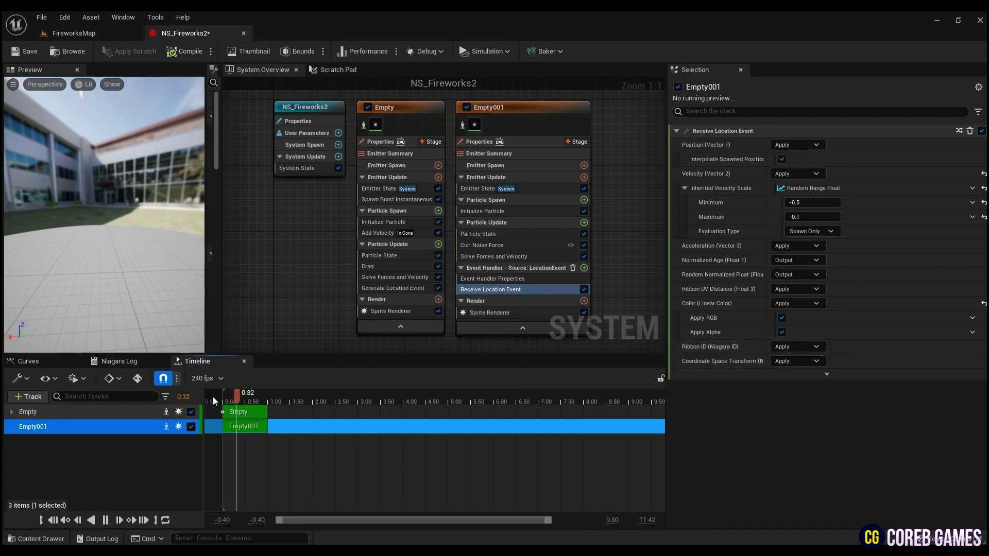
Change the Execution Mode of Empty001's event handler to Spawned Particles and replay the effect
click(521, 278)
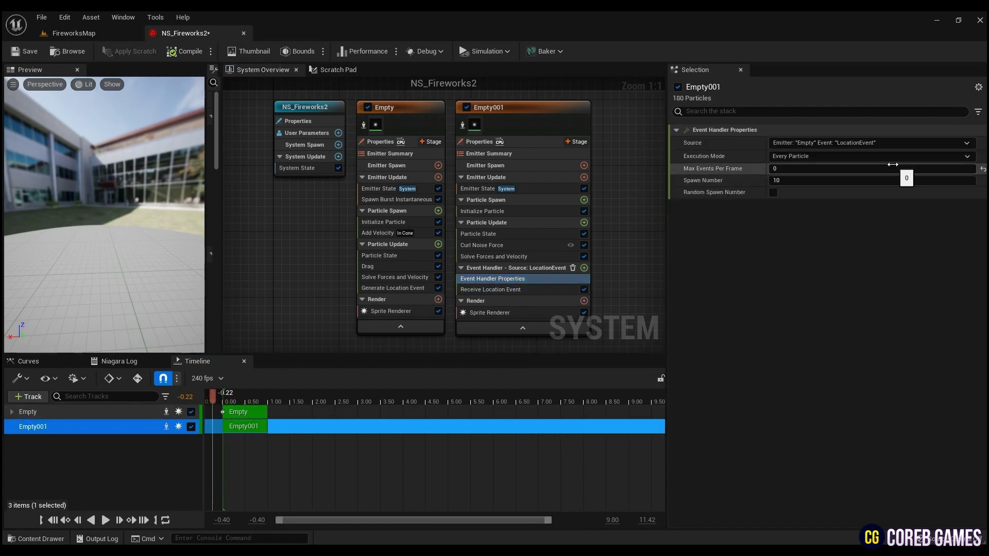
click(953, 156)
click(871, 174)
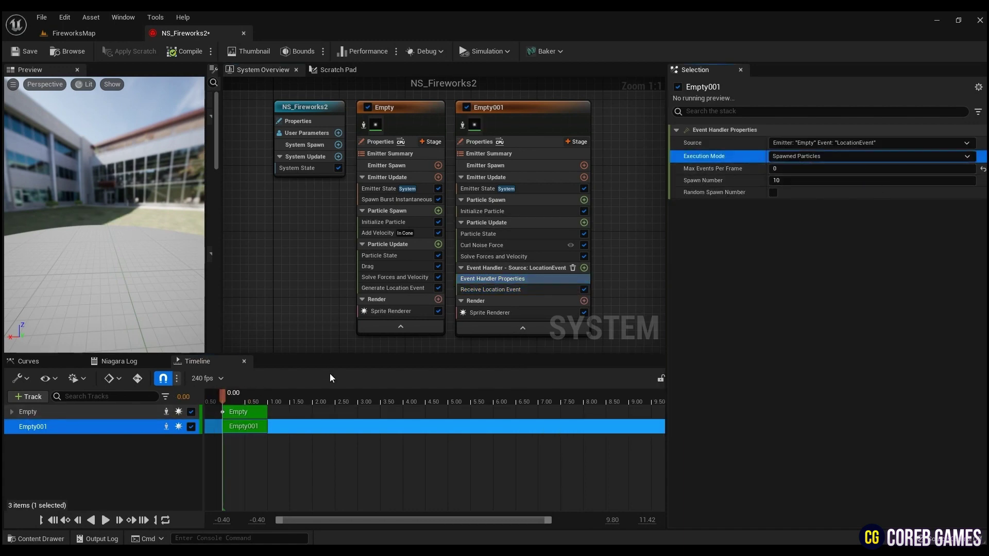
click(212, 400)
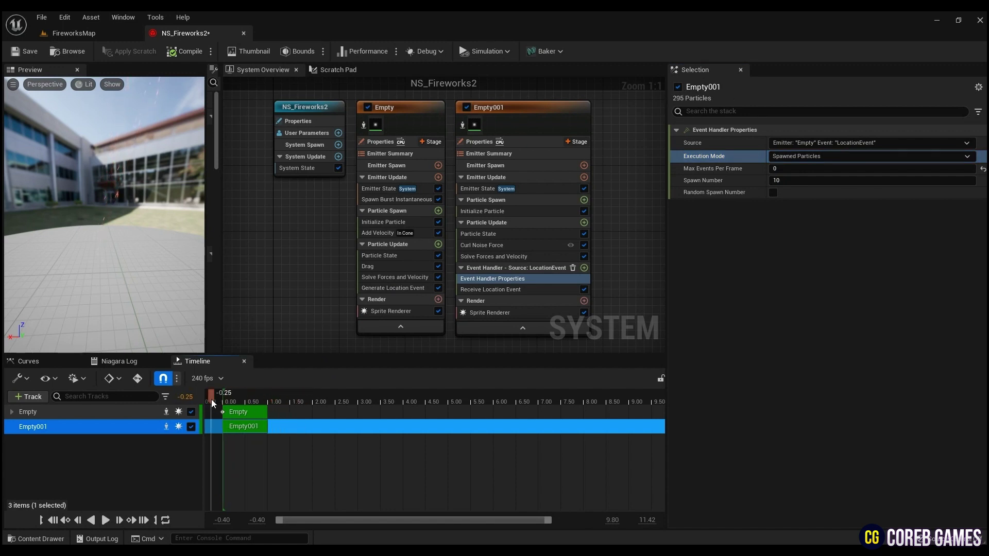
Duplicate the Empty001 emitter and place the copy right beside it
right_drag(609, 309, 526, 295)
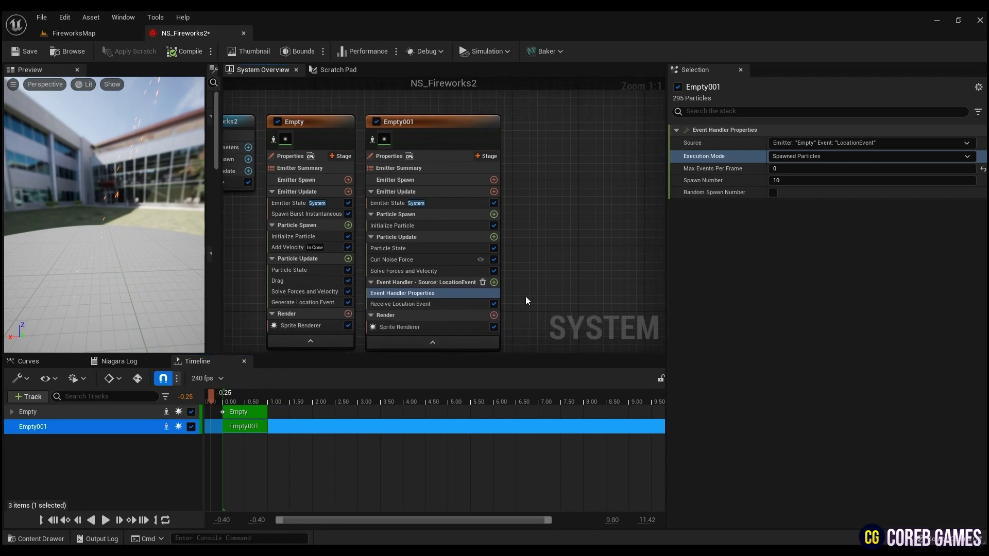
click(467, 138)
right_drag(574, 171, 519, 166)
key(ctrl+d)
drag(554, 176, 487, 112)
right_drag(606, 146, 595, 136)
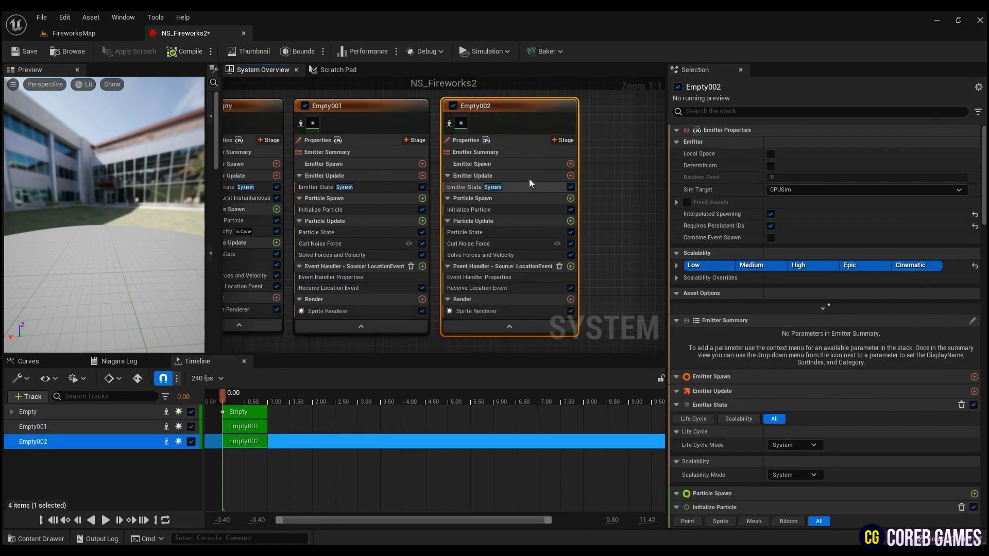
right_drag(611, 223, 614, 208)
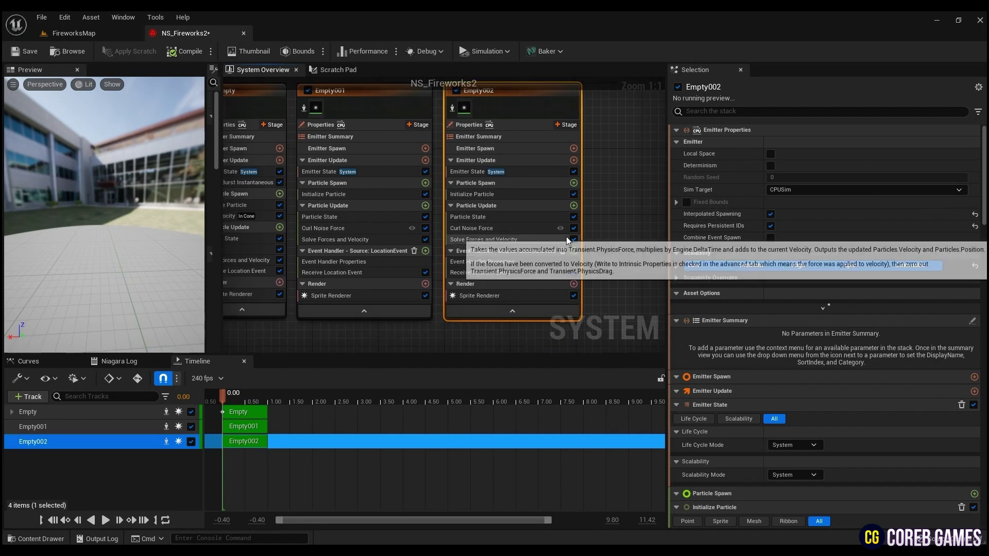
Add an Add Velocity module to the new emitter's Particle Spawn stage and set its Velocity Mode to From Point
click(573, 205)
text(add)
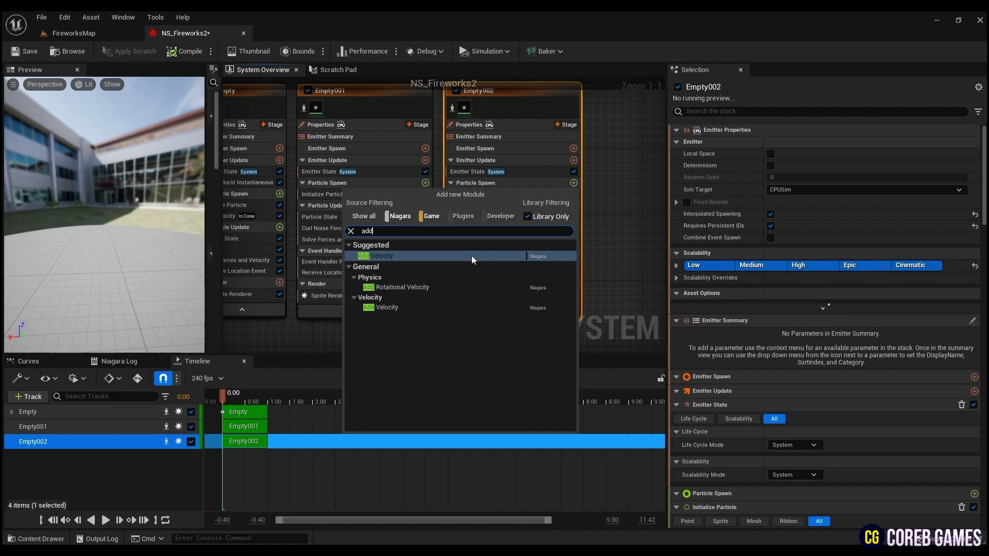
click(471, 255)
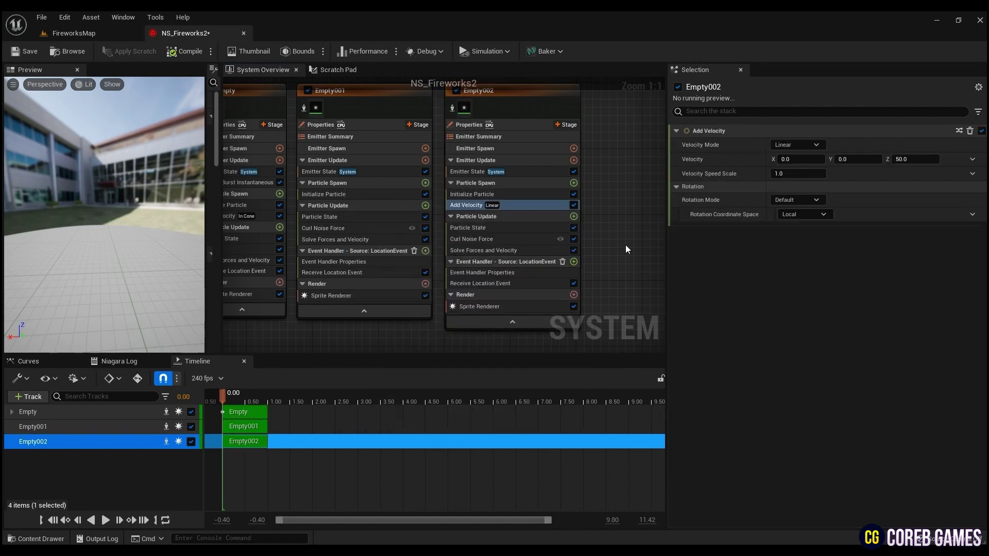
click(796, 145)
click(811, 173)
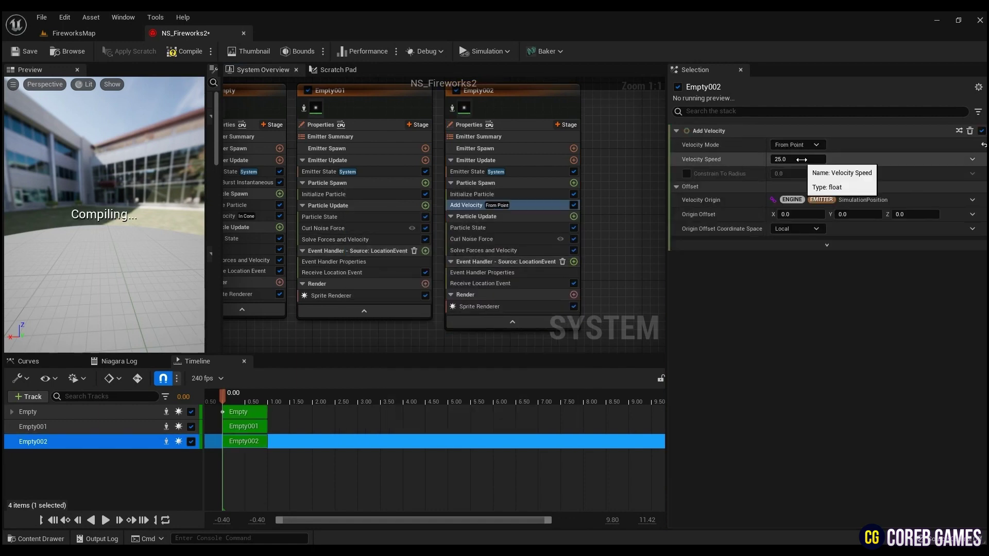
Make the Velocity Speed a Random Range Float from 900 to 1200 and replay the effect
click(972, 160)
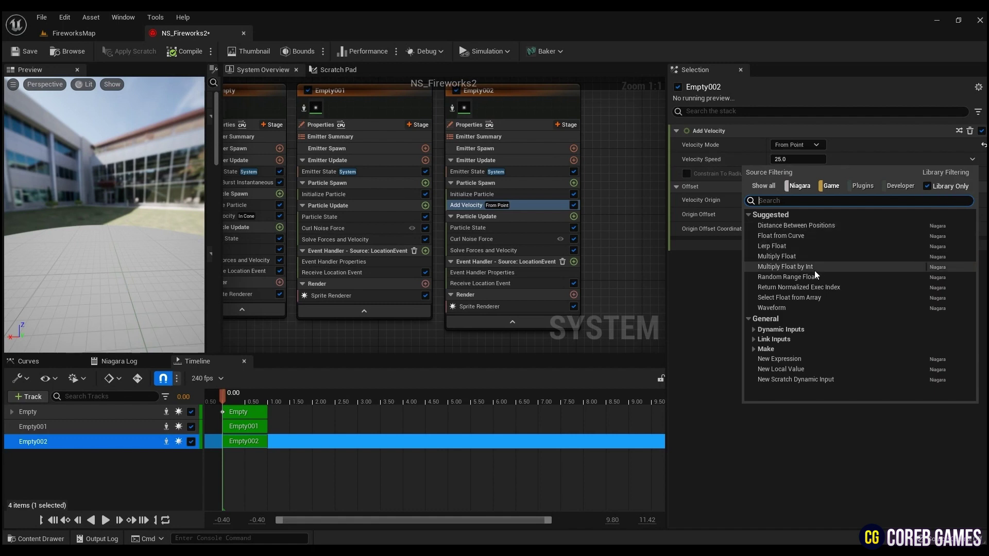
click(803, 277)
click(799, 174)
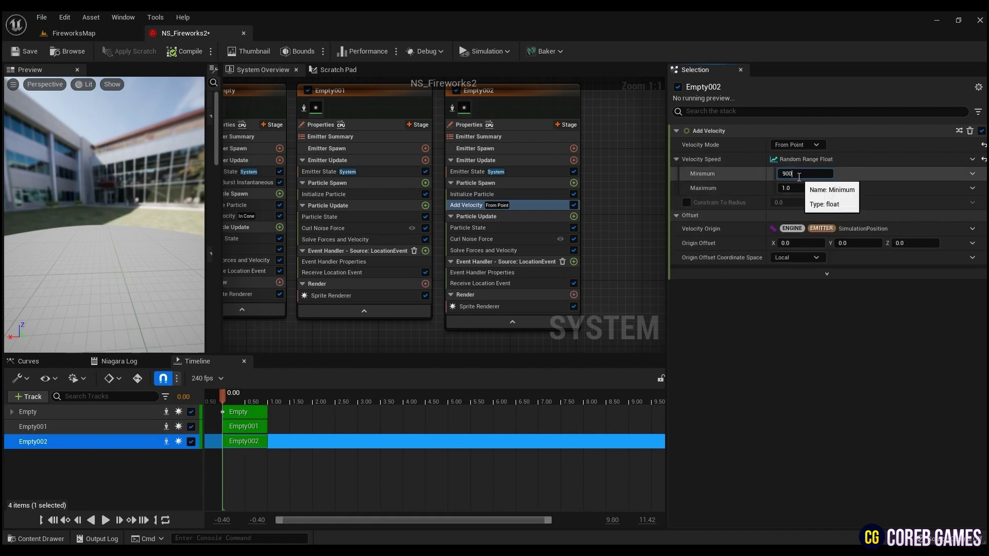
text(900.0)
key(Return)
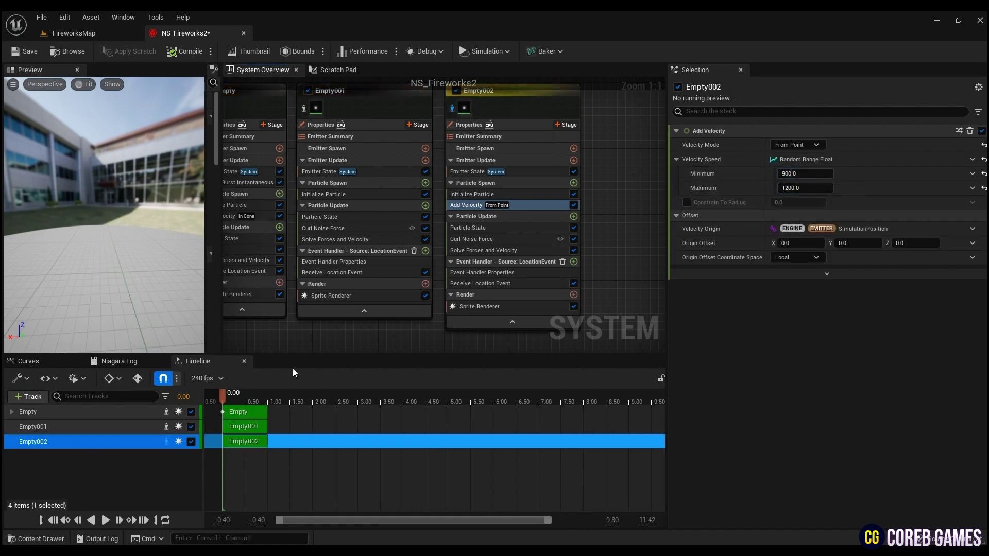
click(216, 402)
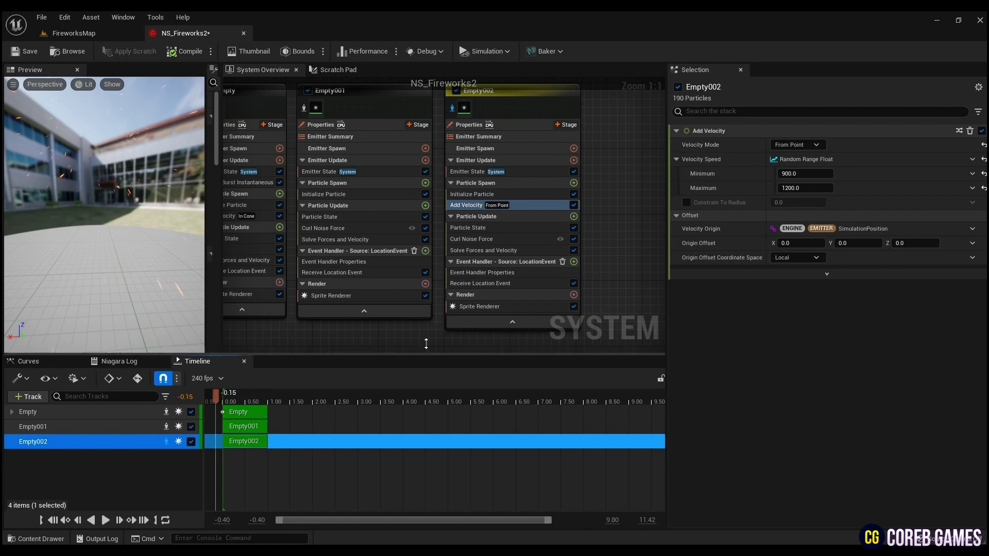
Check Empty002's event handler properties and add a Generate Death Event module to the Particle Update stage of the Empty emitter
click(518, 274)
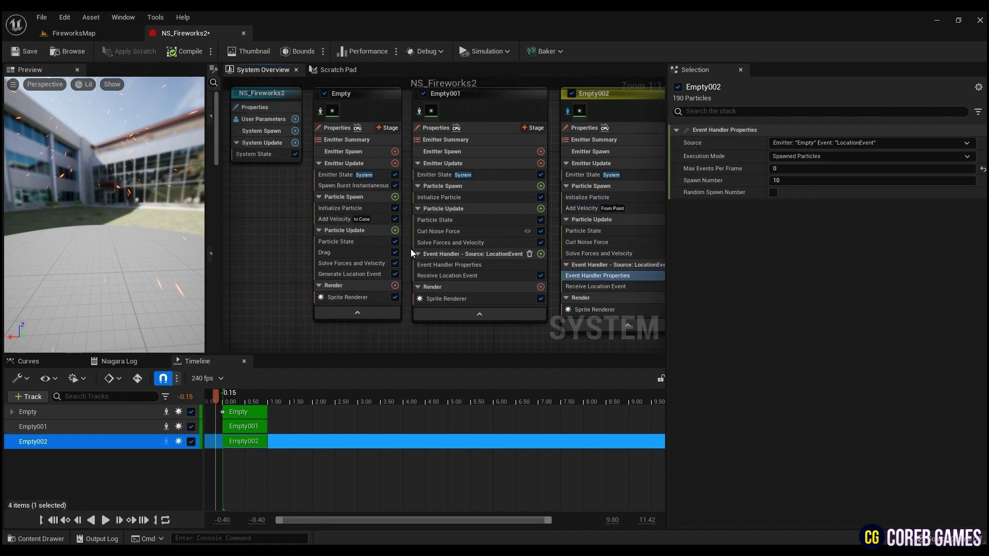
click(398, 233)
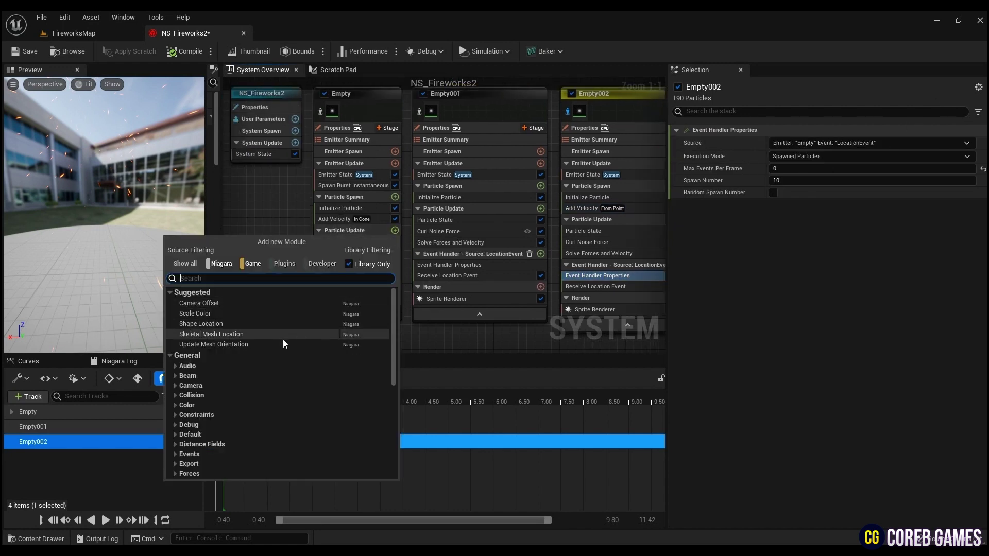
text(gen)
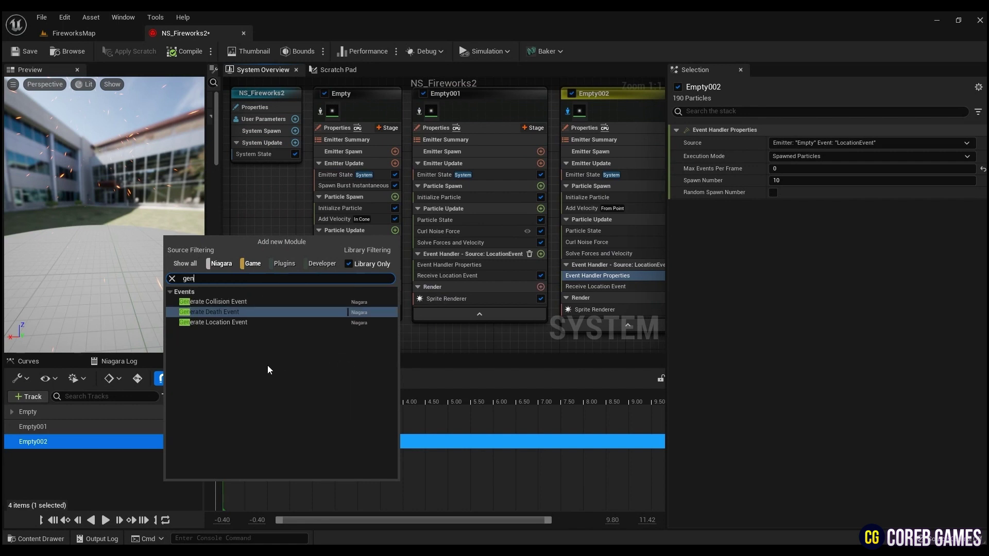
click(233, 314)
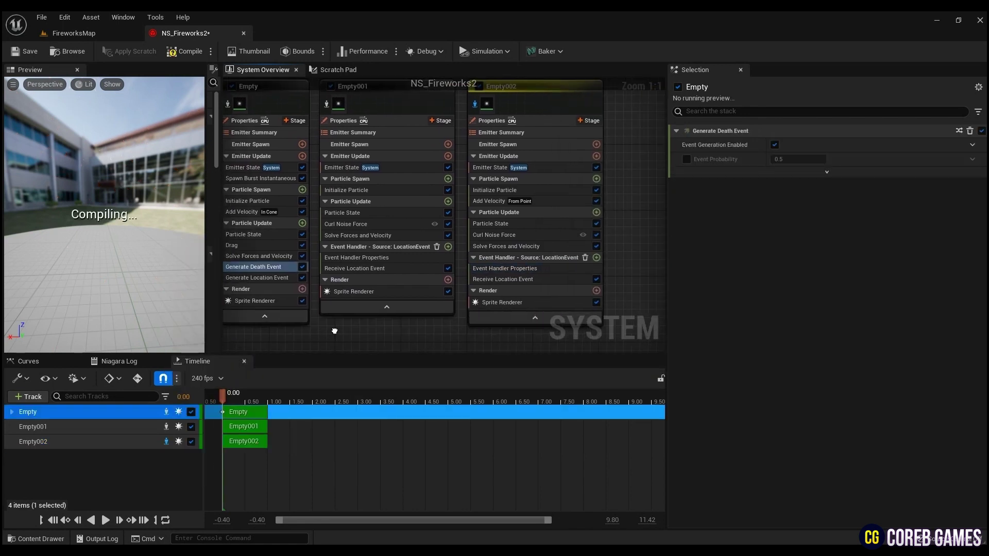
Set Empty002's event handler source to the Empty emitter's Death Event and its Spawn Number to 300
click(529, 268)
click(849, 142)
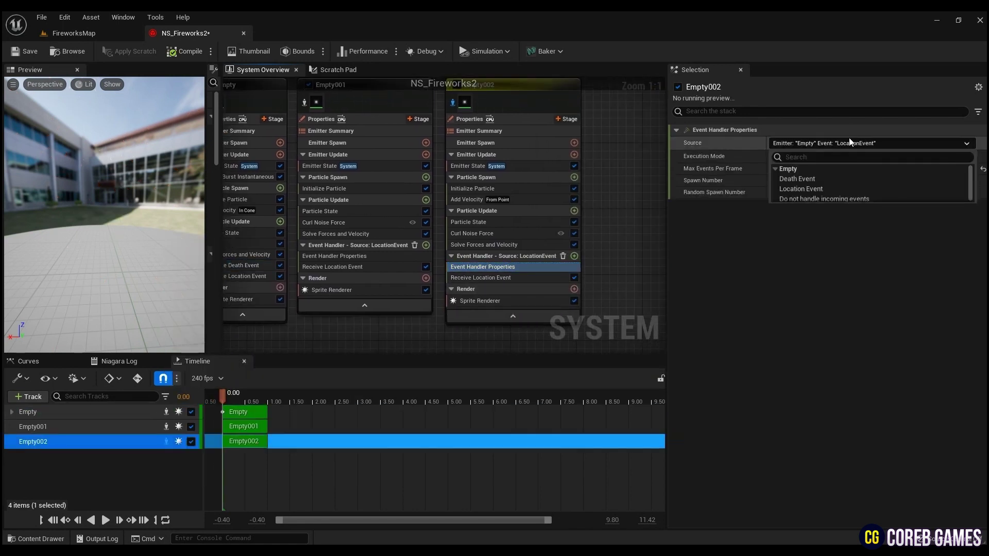
click(836, 179)
click(803, 180)
text(300)
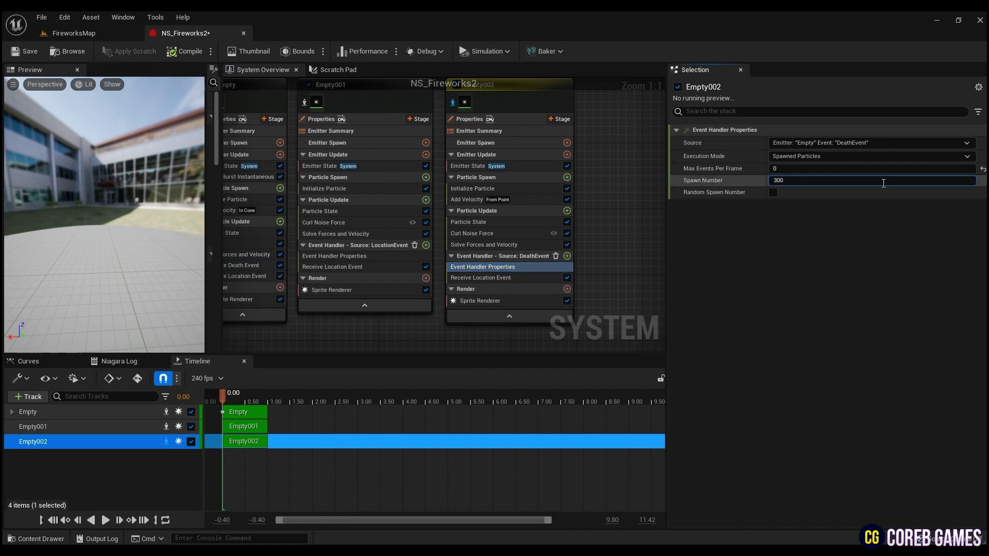
key(Tab)
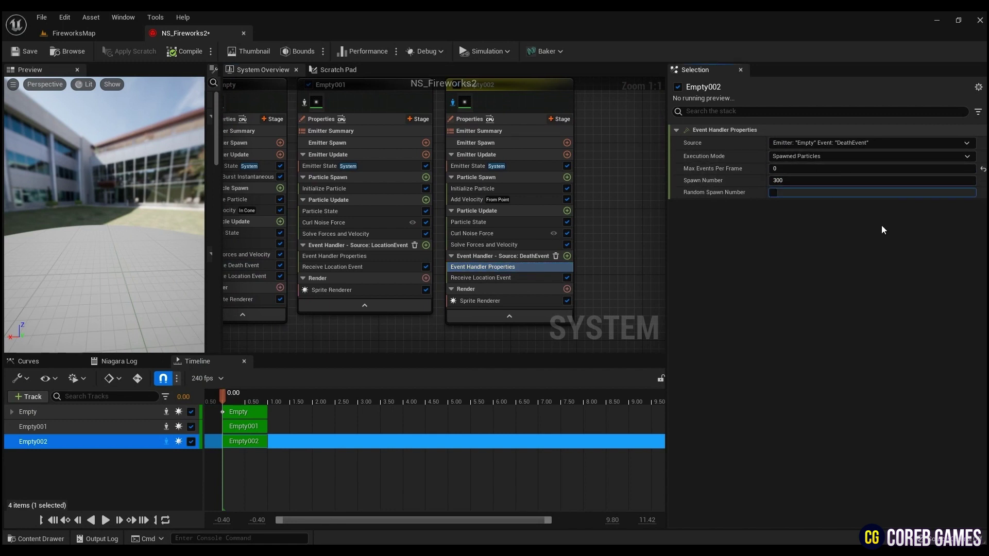
Change Velocity from Apply to Output in Empty002's Receive Location Event module
click(505, 278)
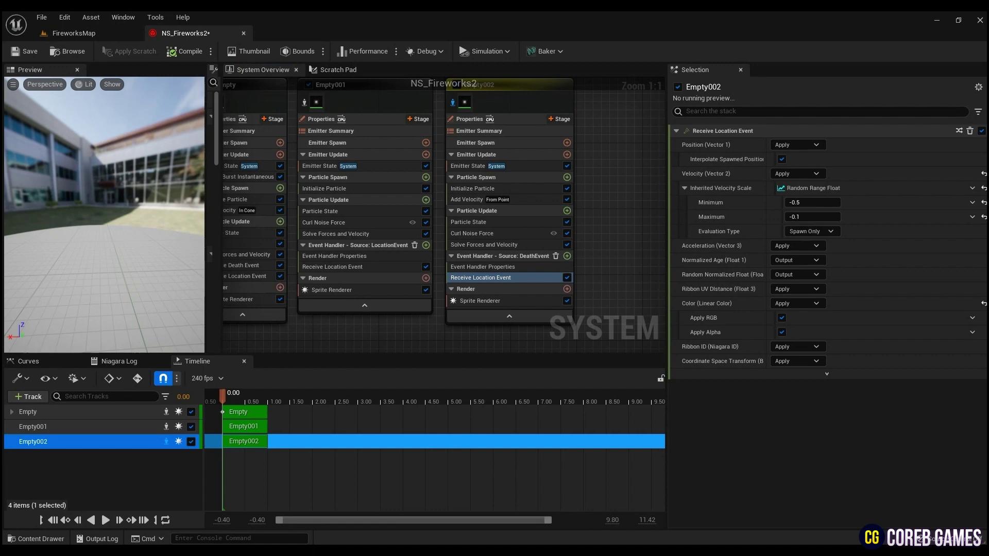
click(797, 174)
click(783, 203)
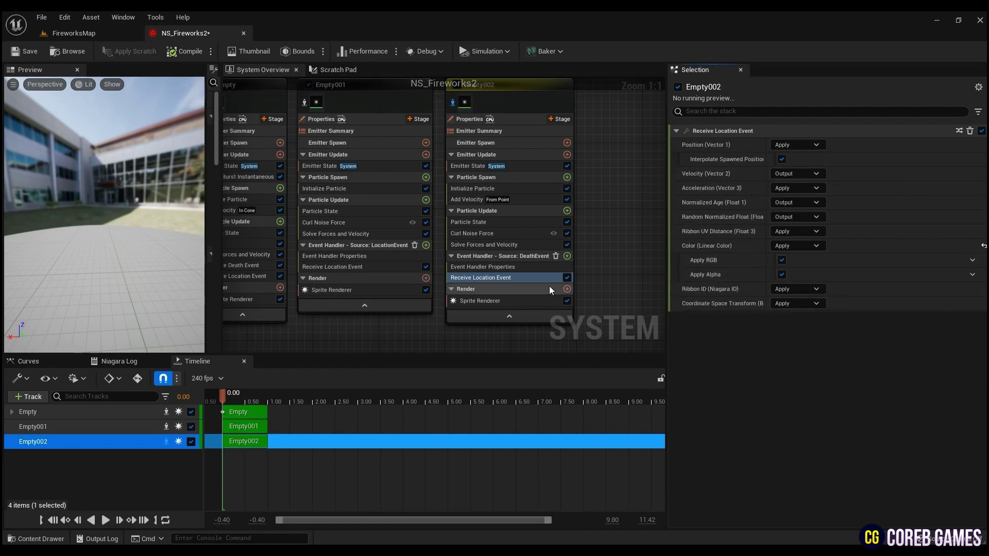
Delete the Curl Noise Force module from Empty002's Particle Update stage
click(535, 302)
click(479, 234)
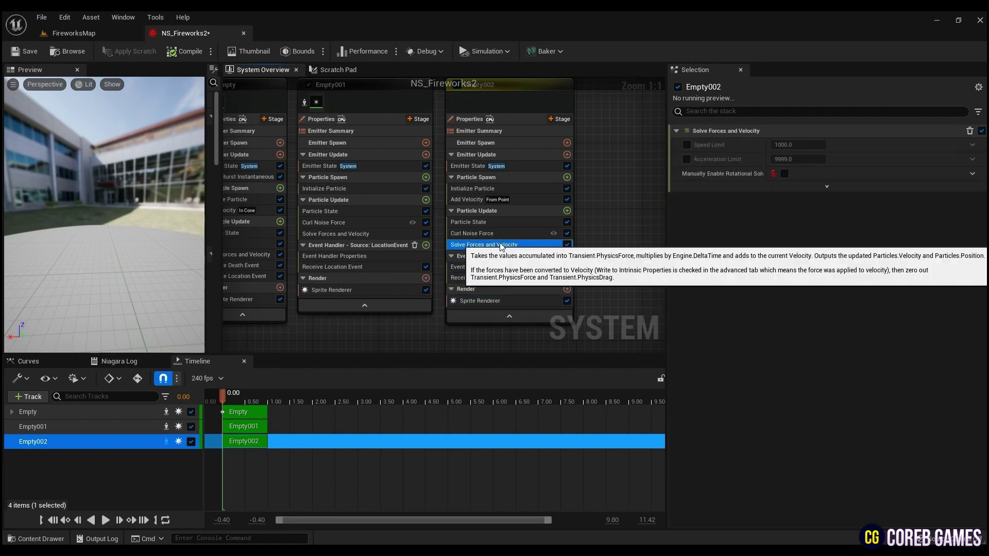
key(Delete)
In Empty002's Initialize Particle module, set Sprite Size Mode to Uniform with a Uniform Sprite Size of 20
click(484, 189)
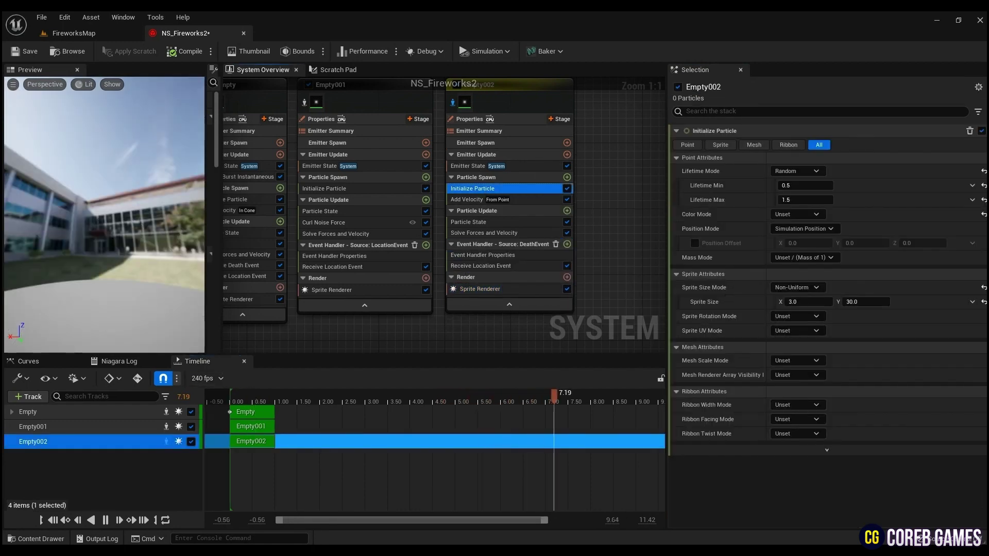
click(797, 287)
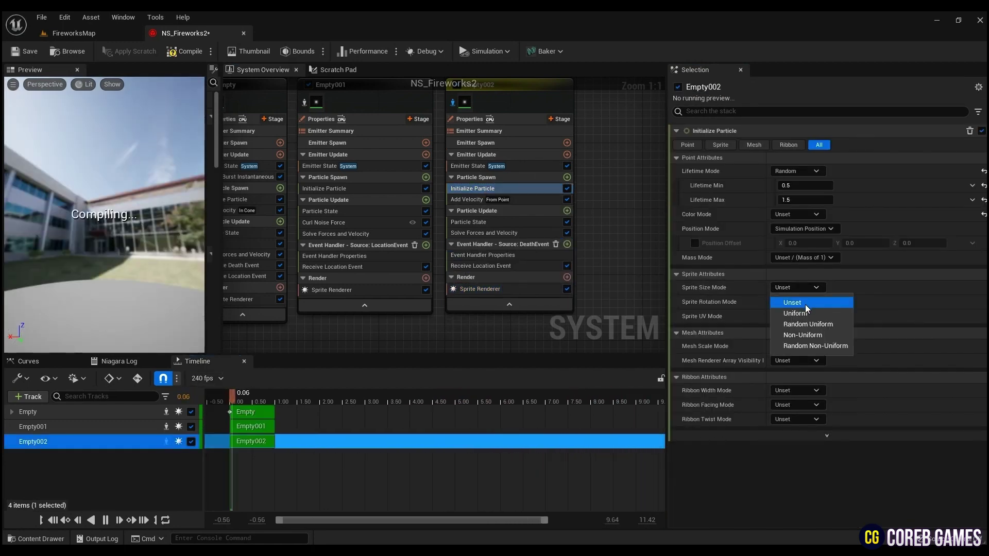
click(796, 312)
click(804, 305)
text(20)
key(Tab)
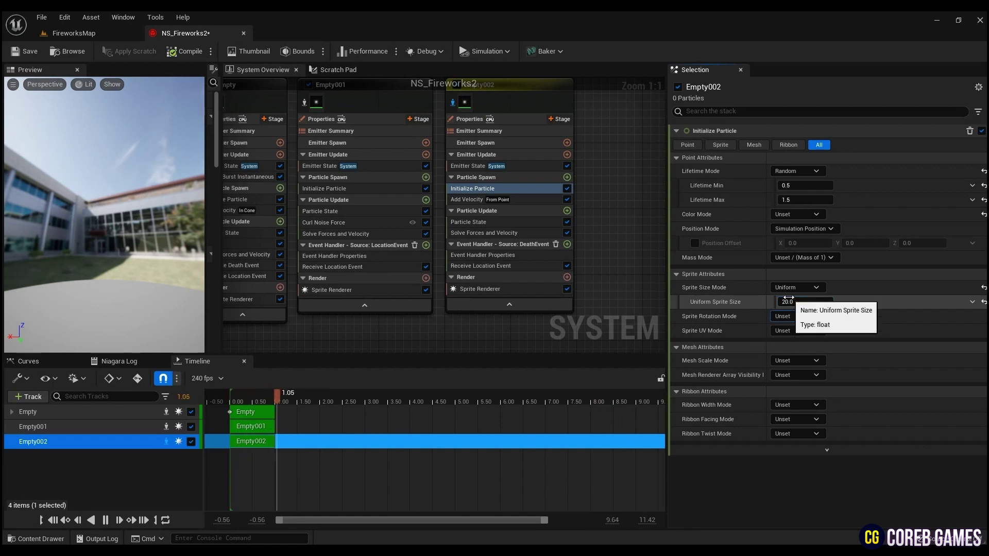
Set Empty002's particle Lifetime Min to 3 and Lifetime Max to 2
click(820, 186)
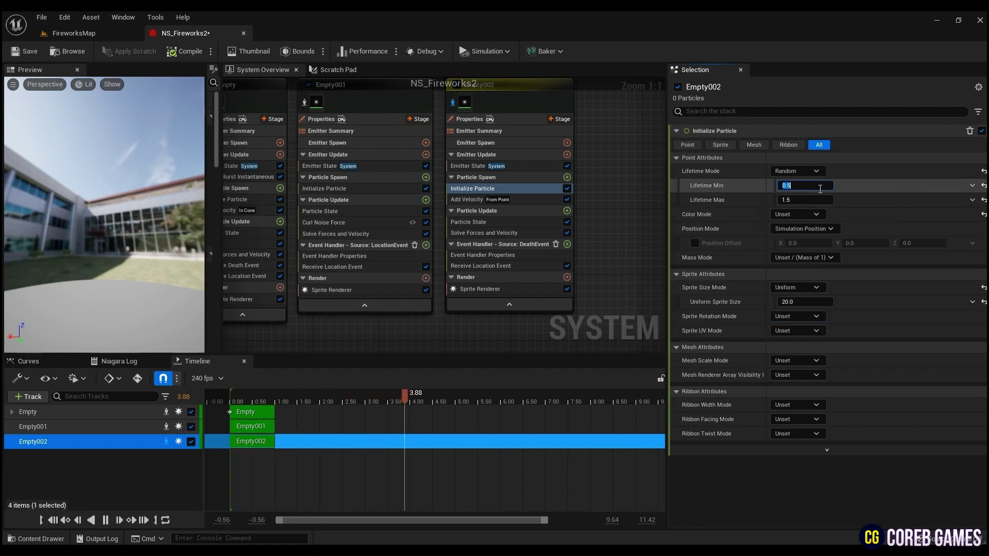
text(3)
key(Tab)
text(2)
key(Tab)
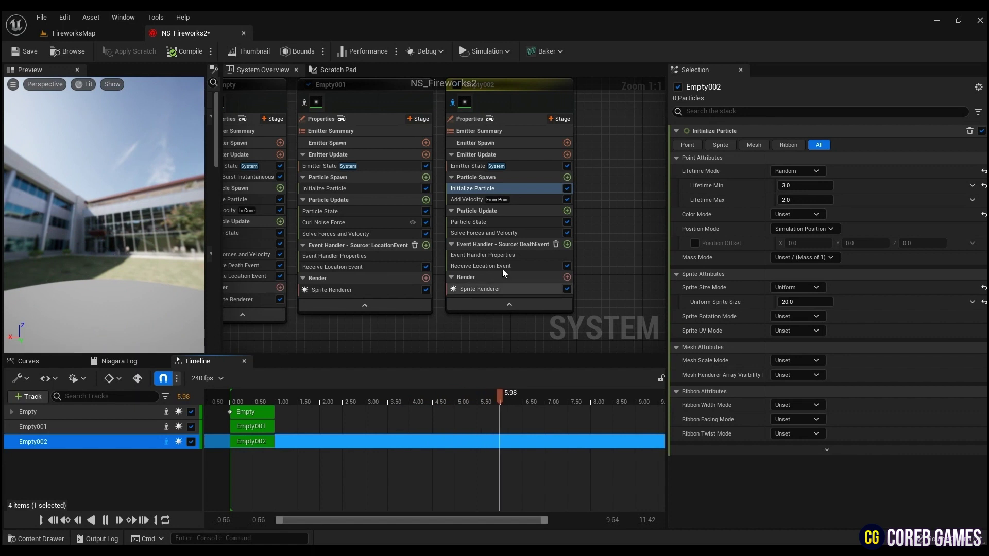
Add a Drag module to Empty002's Particle Update stage
click(567, 211)
text(dra)
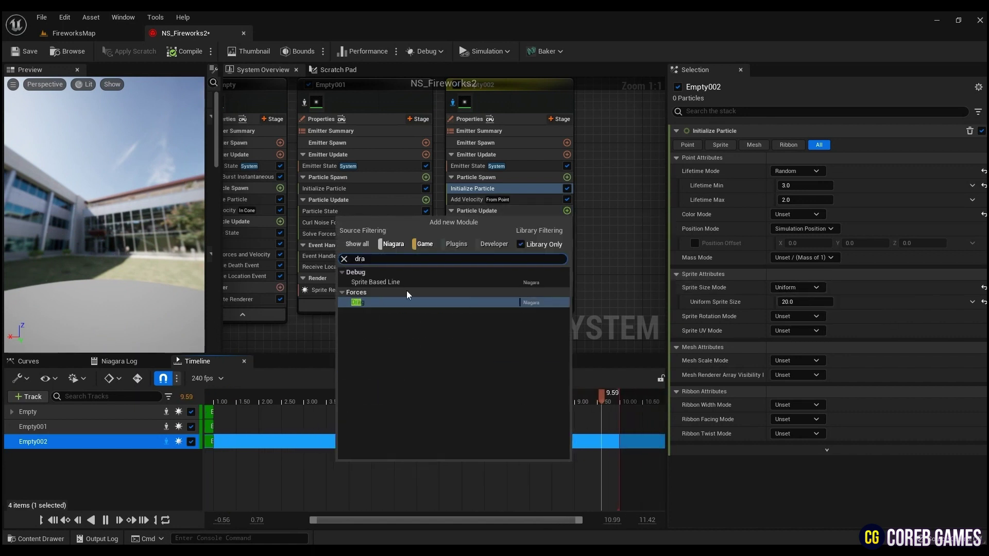
click(407, 303)
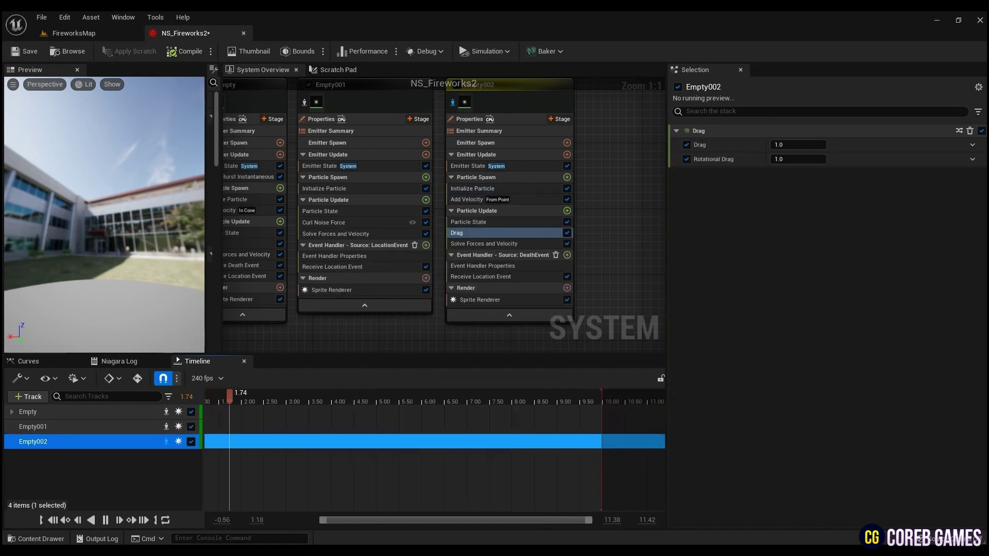
Add a Gravity Force module to Empty002's Particle Update stage and set its Z gravity to -100
click(567, 210)
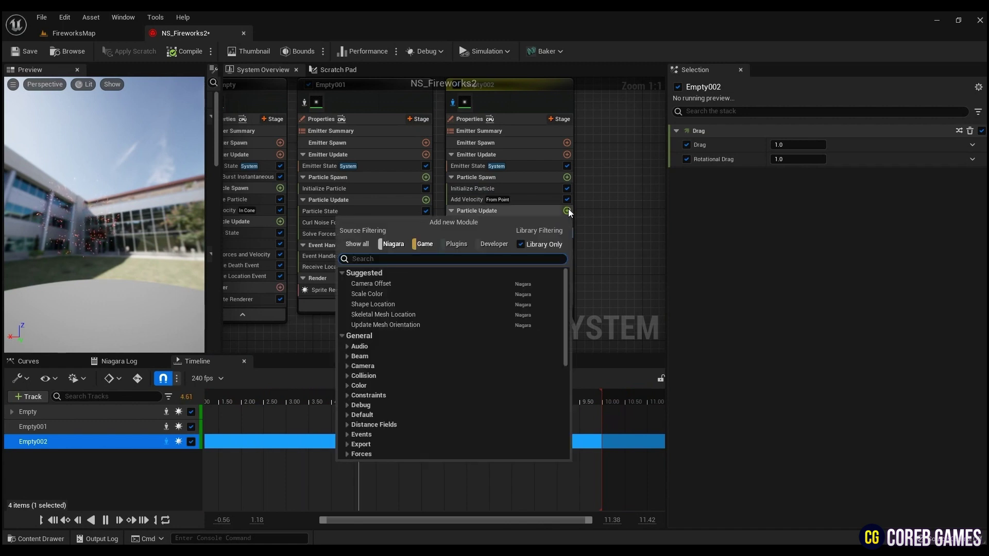
text(gra)
click(398, 322)
click(922, 144)
text(-100)
key(Return)
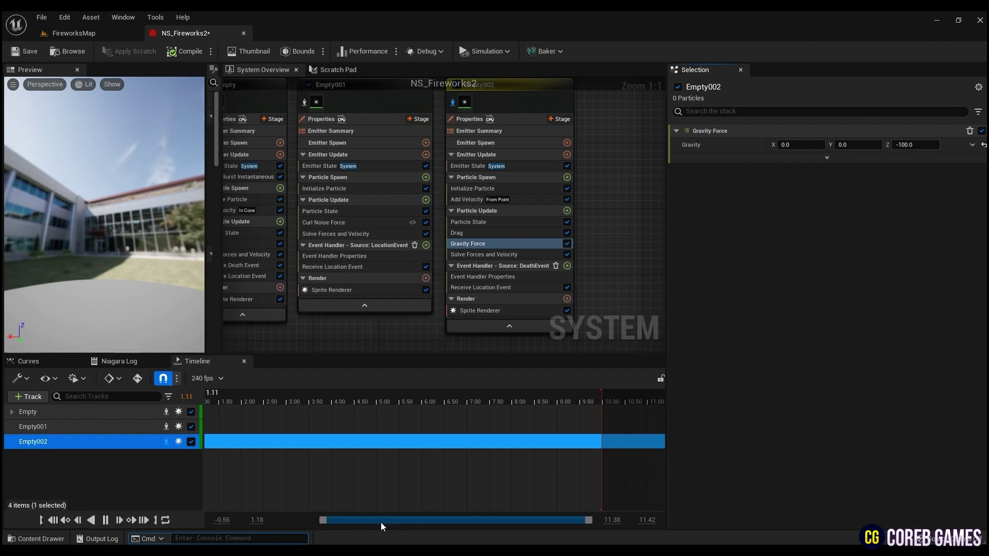
Replay the simulation from the start of the timeline to examine the explosion in the preview
drag(382, 523, 337, 523)
click(217, 401)
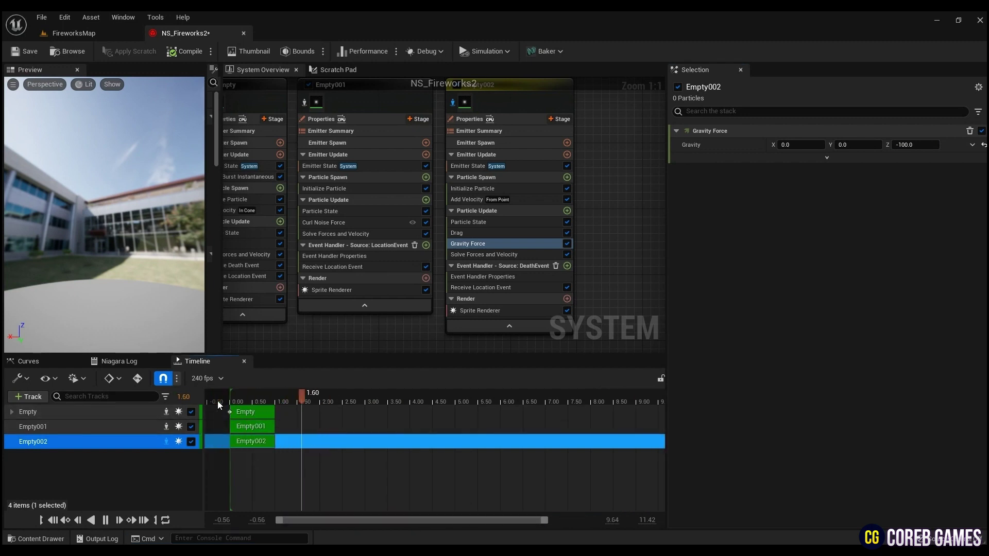
click(218, 401)
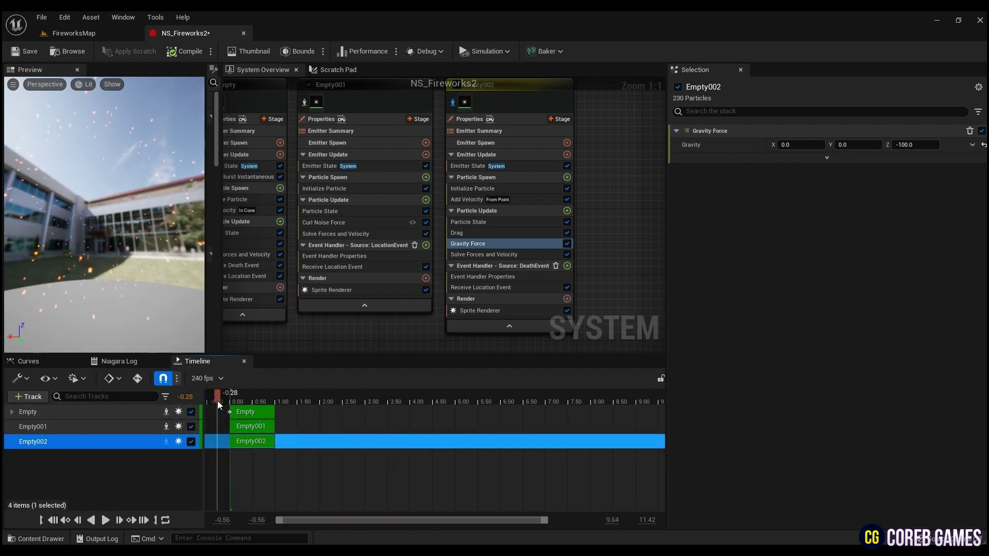
click(454, 103)
right_drag(566, 174, 596, 188)
scroll(331, 217, down, 1)
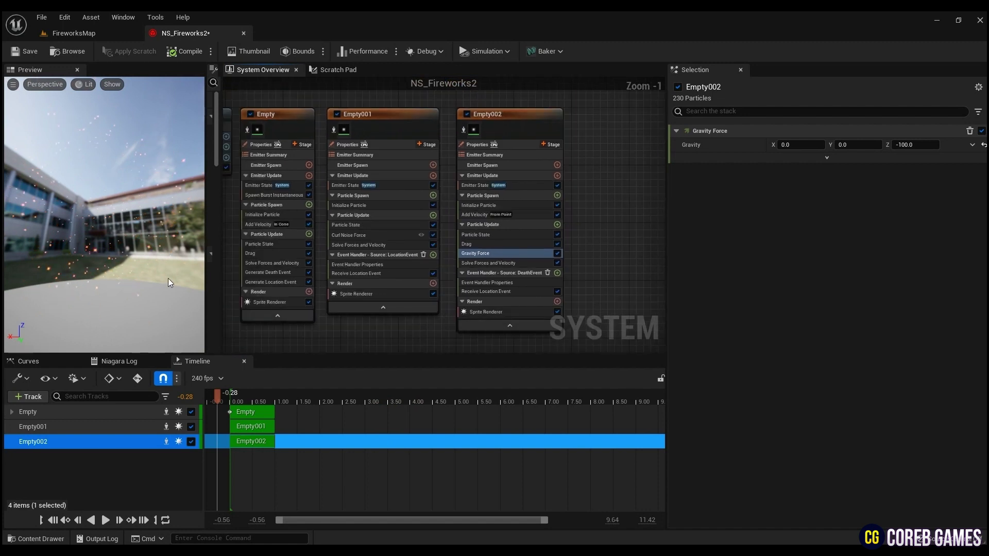
key(space)
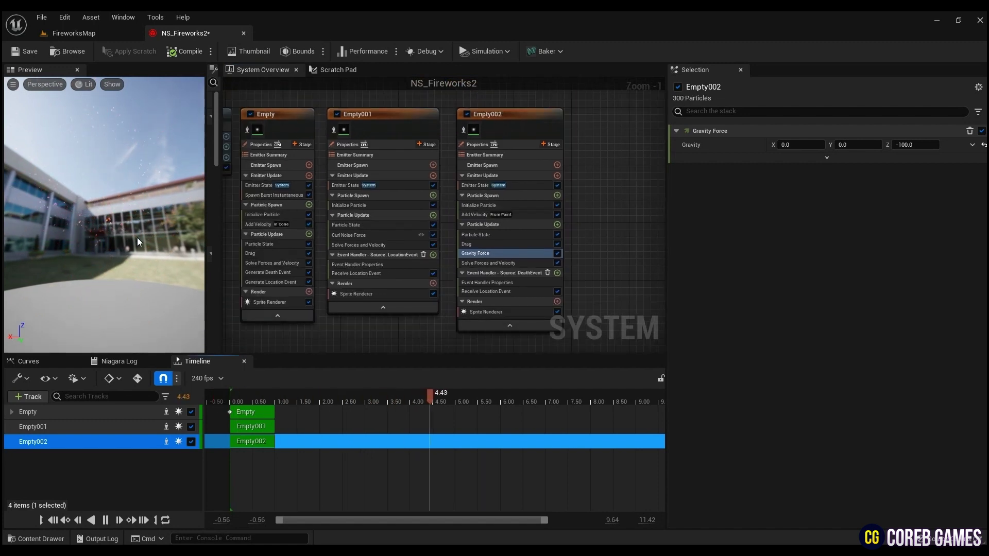
click(231, 395)
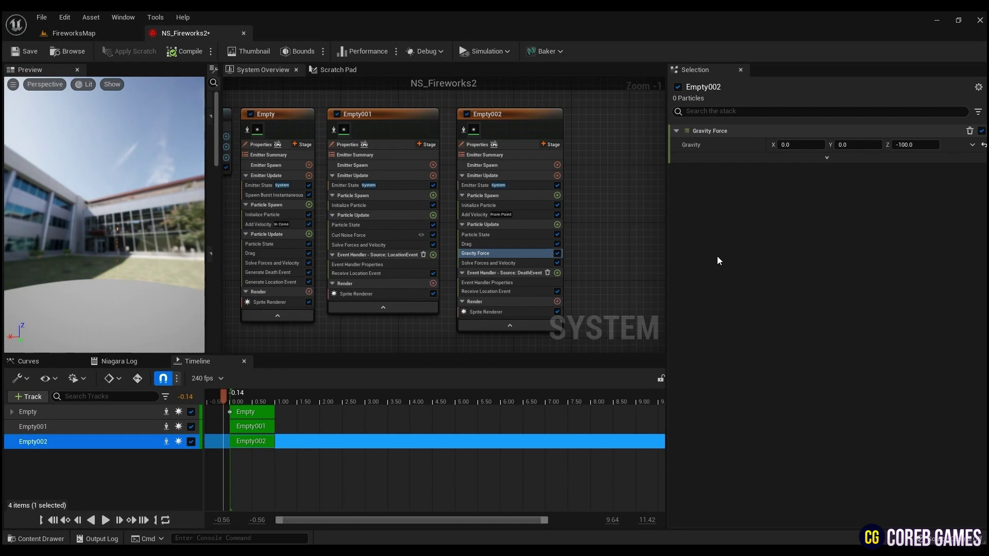
Duplicate the Empty002 emitter and place the copy right beside it
click(521, 215)
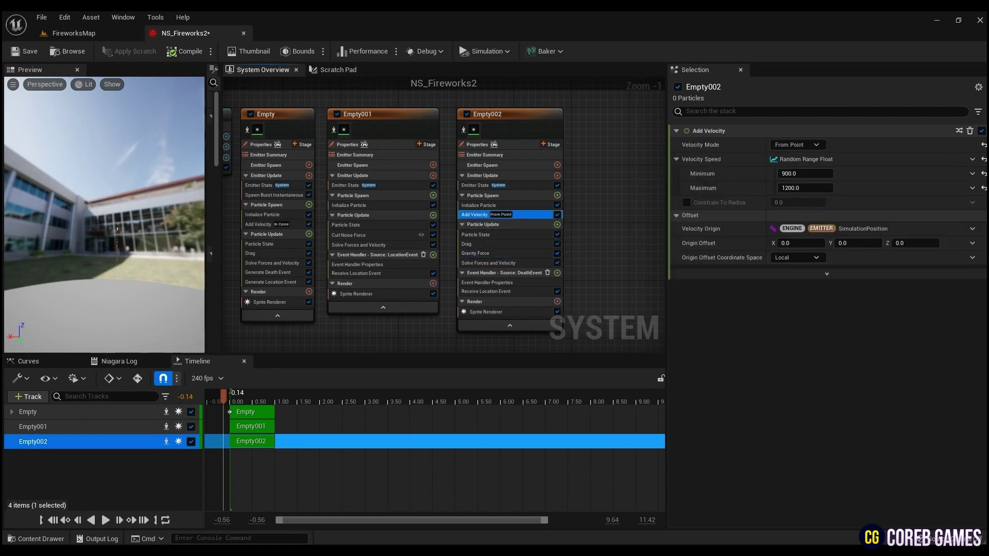
right_drag(592, 293, 537, 285)
key(ctrl+v)
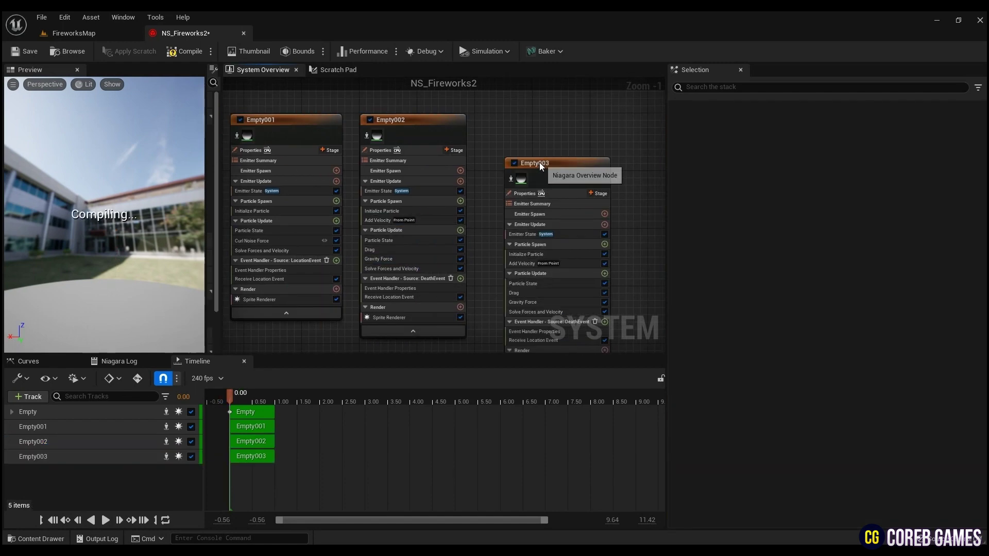
drag(574, 172, 547, 131)
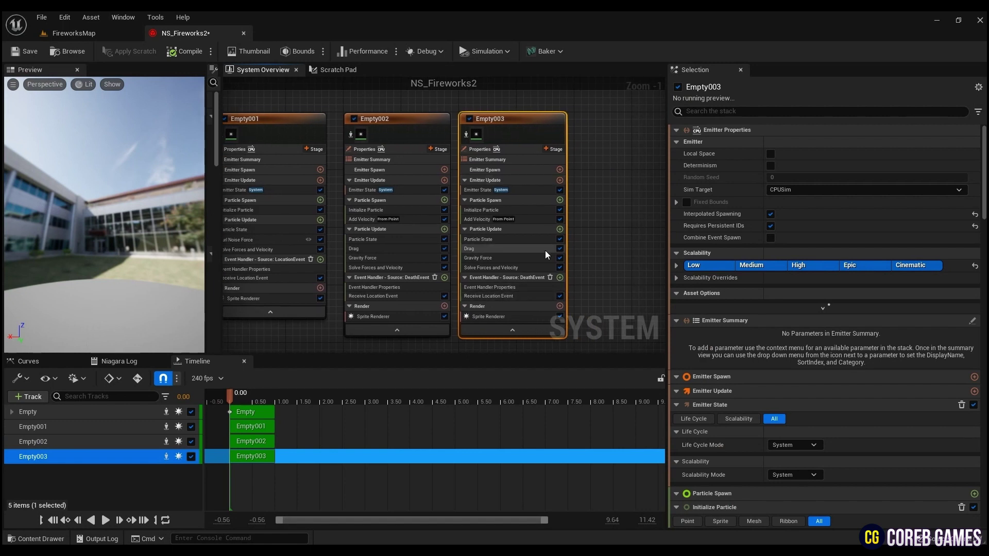
Delete the Add Velocity, Gravity Force and Drag modules from Empty003
click(525, 221)
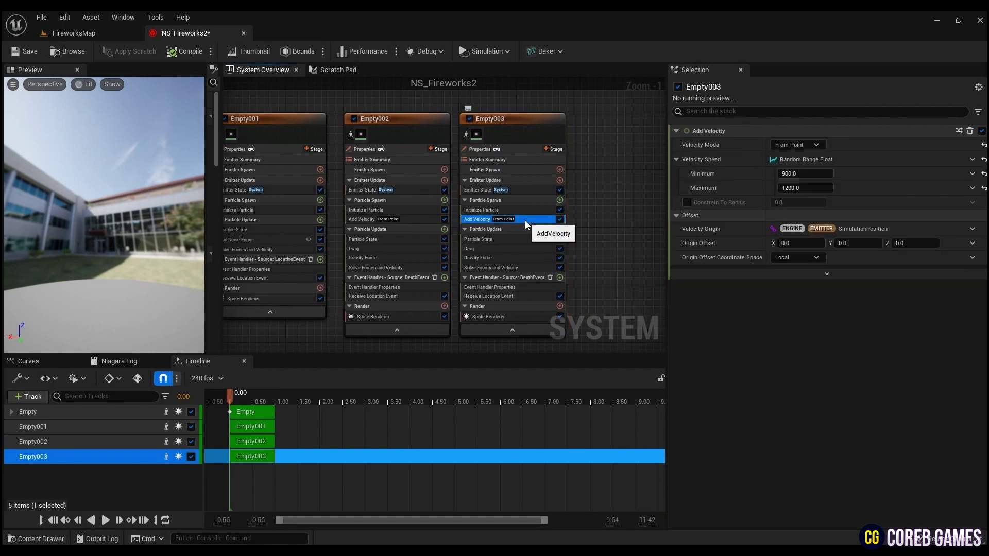
key(Delete)
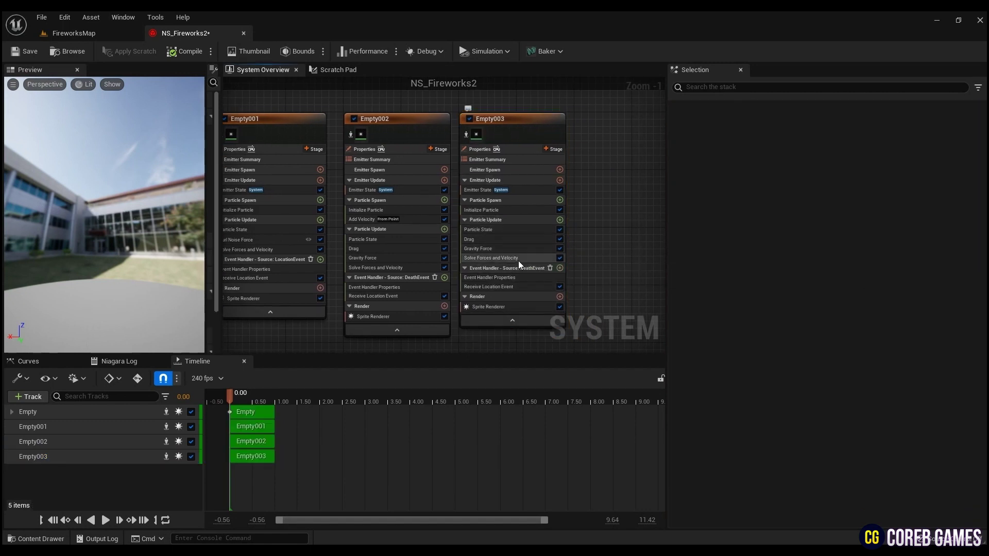
click(522, 251)
key(Delete)
click(518, 240)
key(Delete)
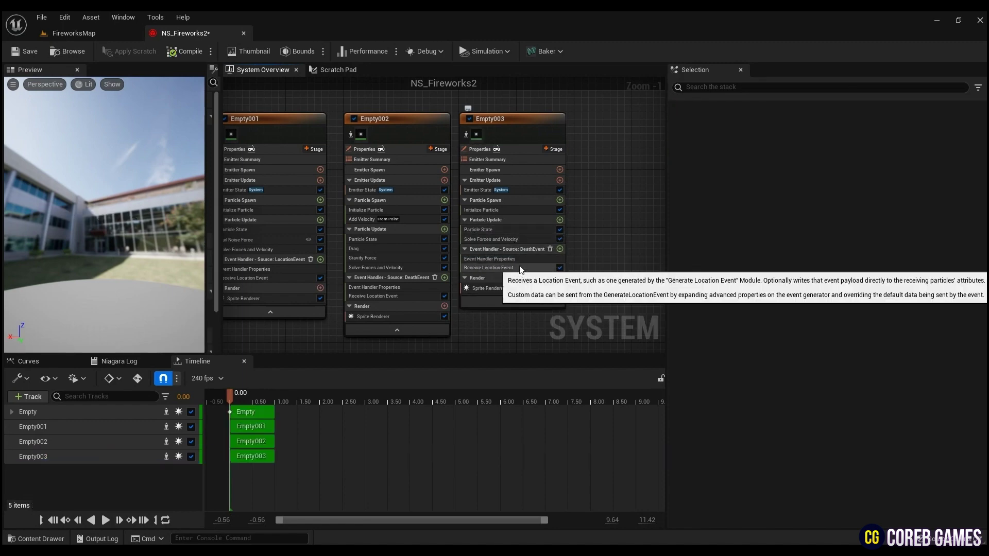
Add a Generate Location Event module to Empty002's Particle Update stage and check the emitter's properties
click(519, 259)
click(419, 136)
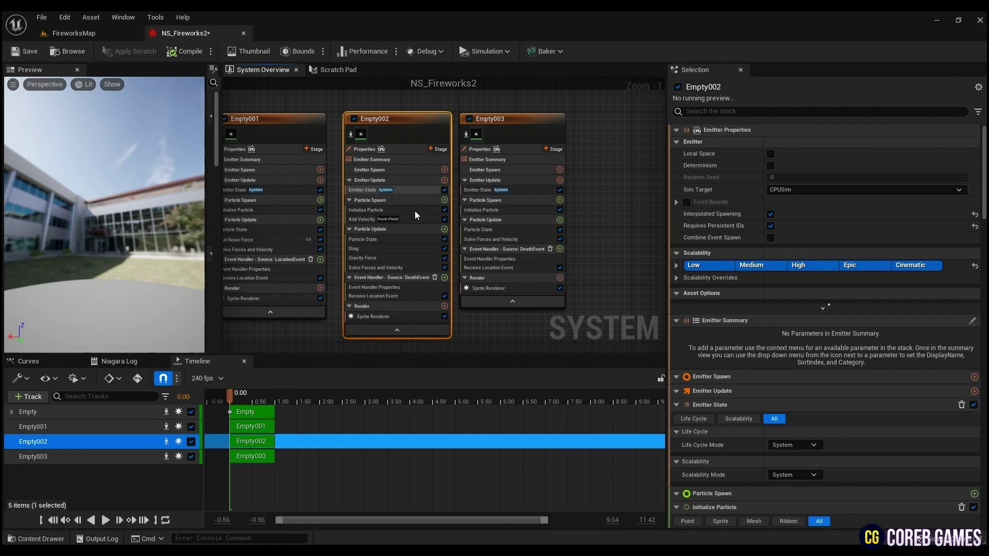
click(444, 229)
text(gene)
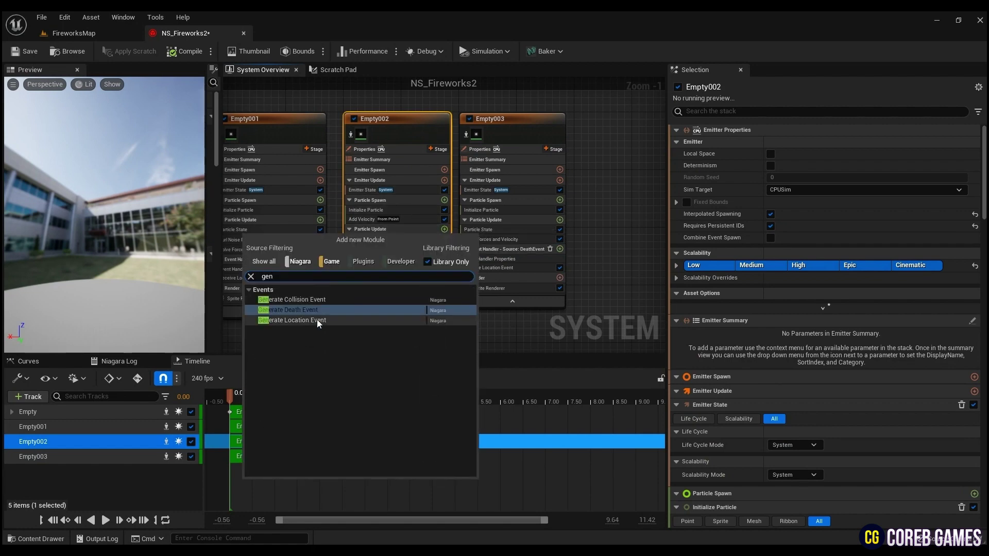
click(317, 320)
click(377, 150)
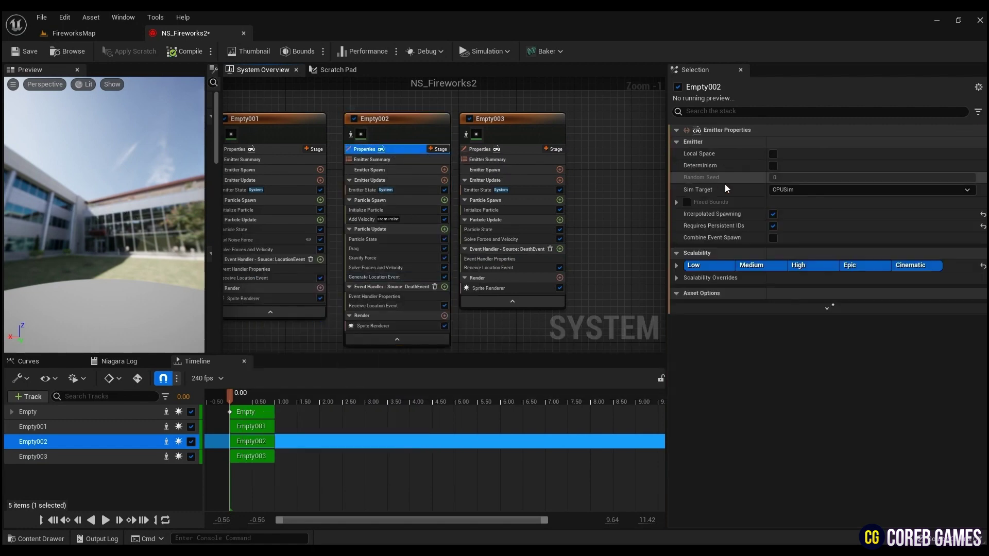
Set Empty003's event handler source to Empty002's Location Event and its Spawn Number to 1
click(560, 248)
key(Escape)
click(558, 257)
click(824, 143)
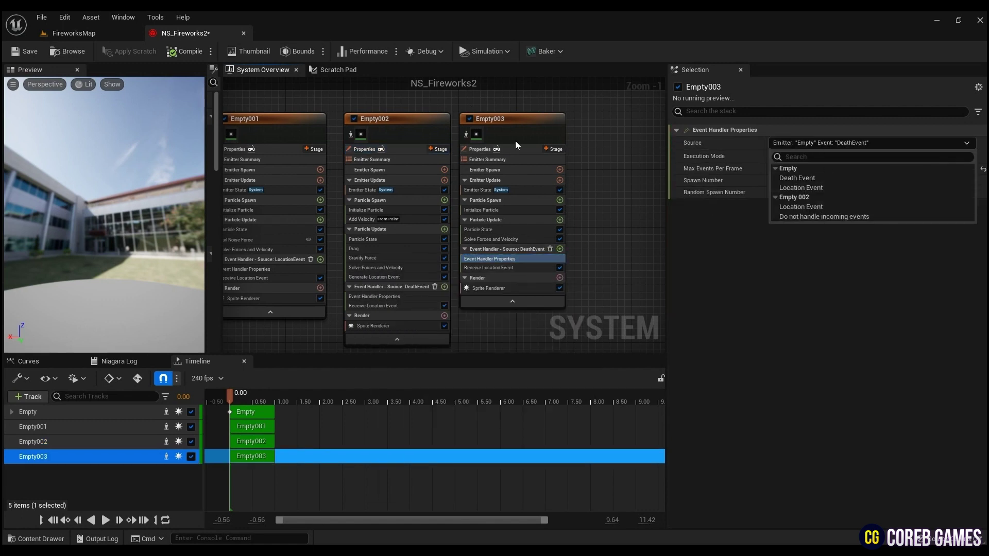
click(837, 206)
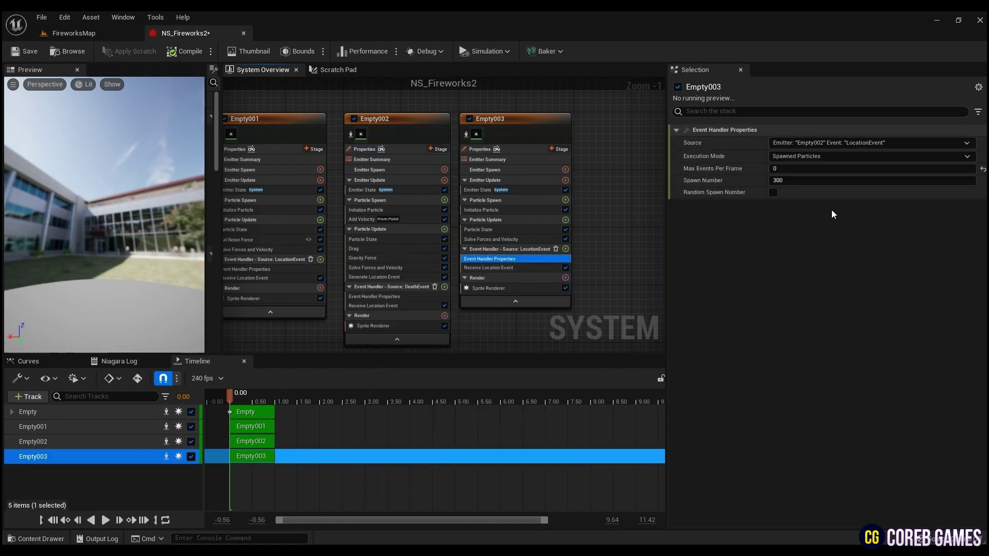
click(831, 180)
key(Tab)
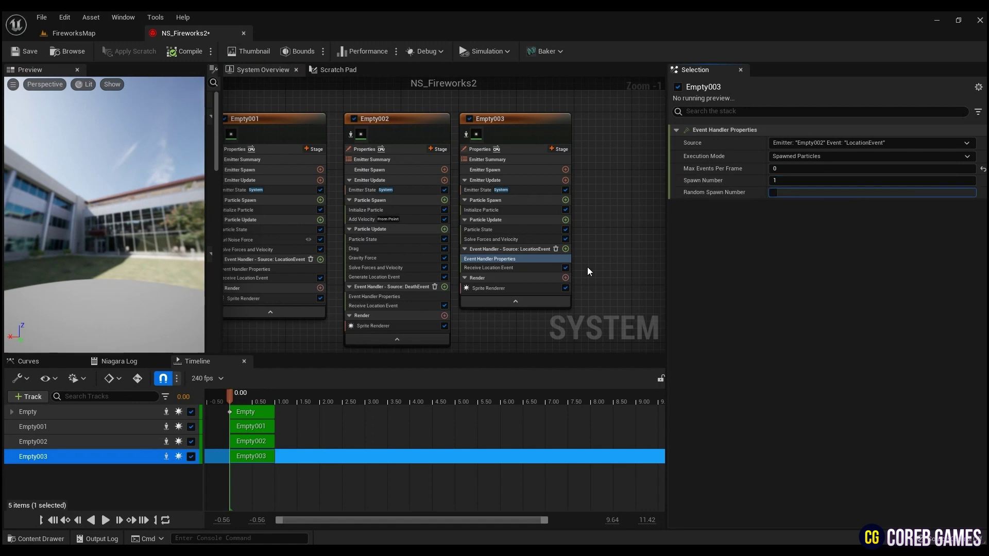
key(Tab)
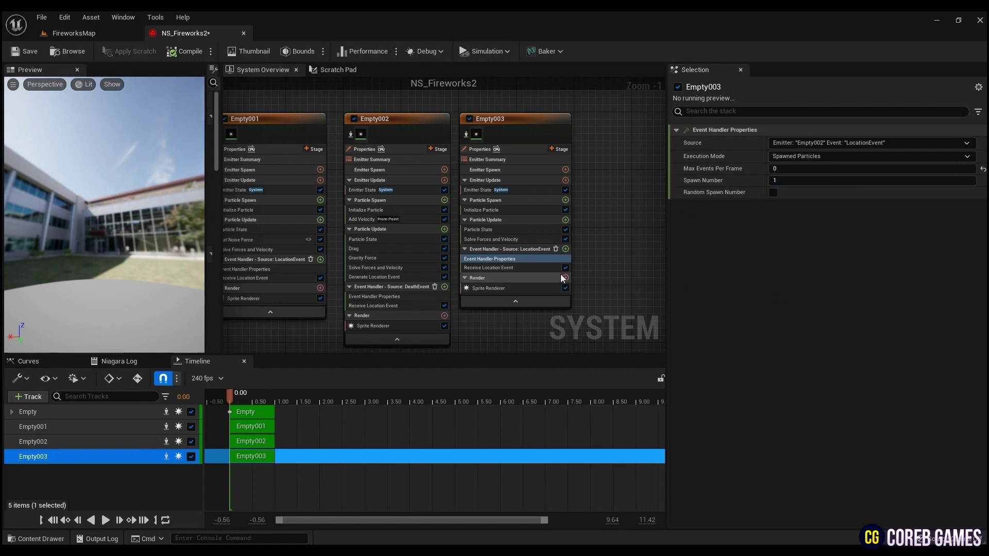
In Empty003's Initialize Particle module, set Lifetime Min to 0.3, Lifetime Max to 0.5 and Sprite Size Mode to Unset
click(523, 268)
click(524, 260)
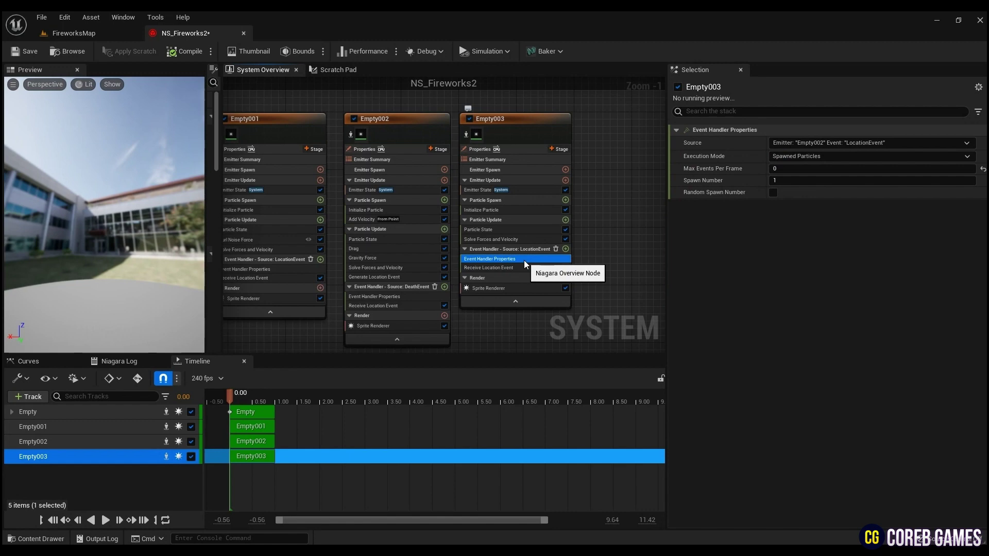
click(524, 239)
click(524, 230)
click(528, 209)
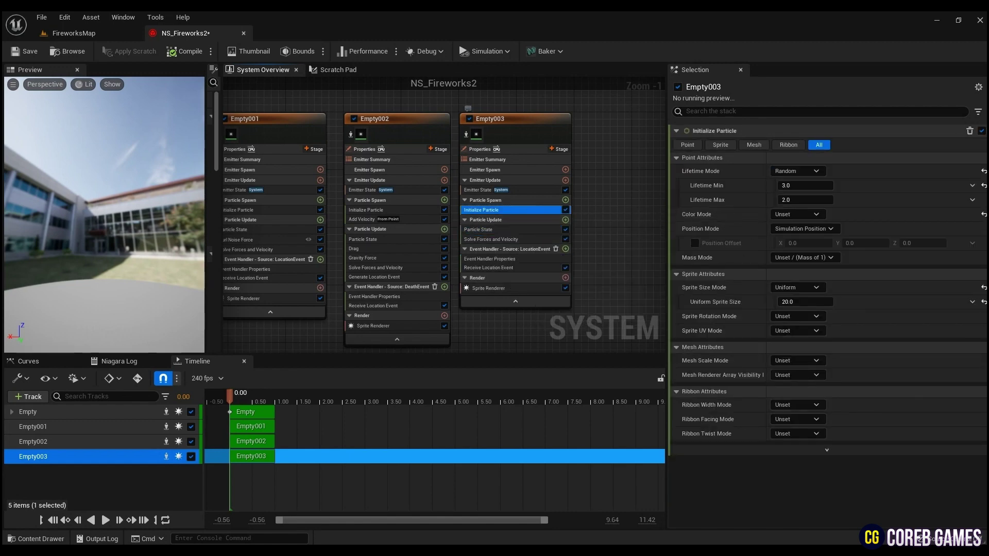
click(821, 184)
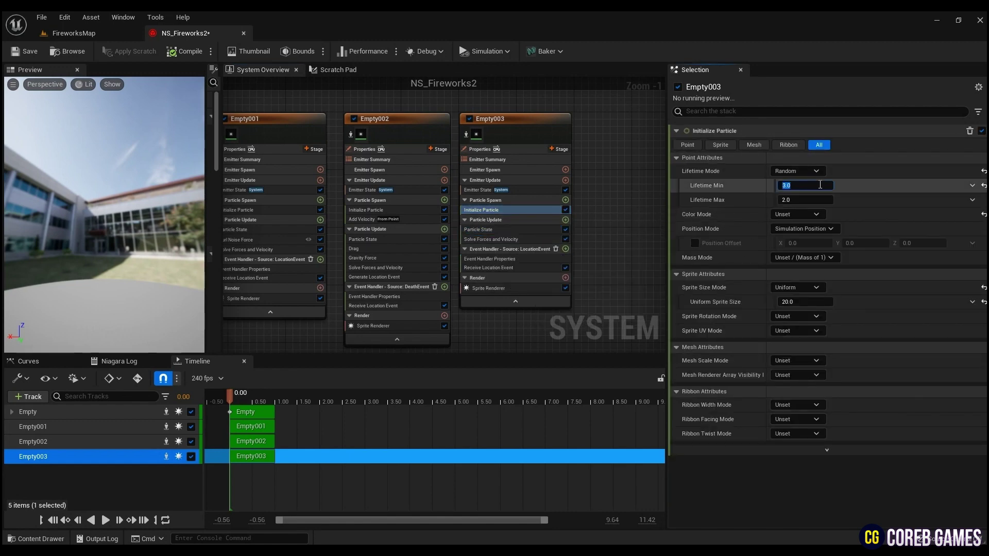
text(0.3)
key(Tab)
text(0.5)
key(Return)
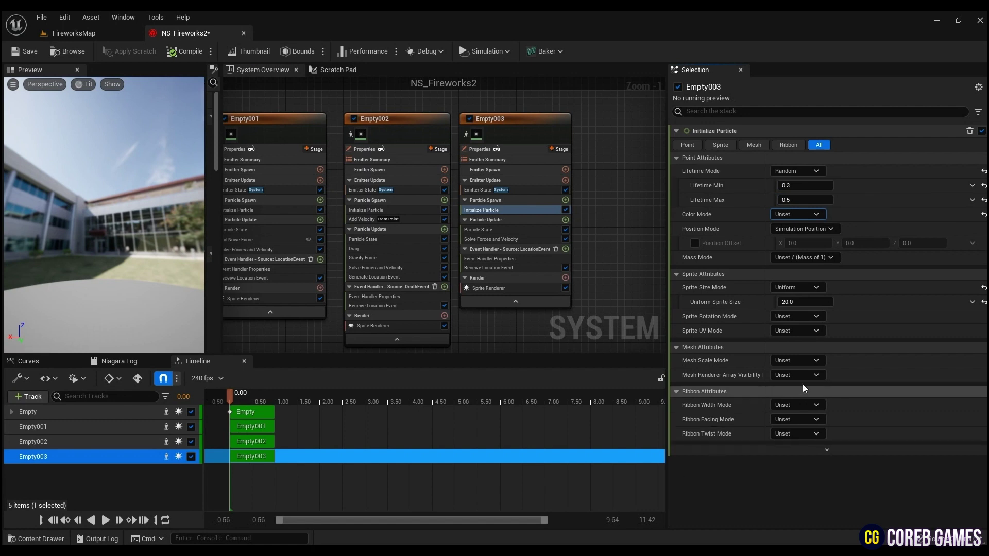
click(797, 287)
click(787, 301)
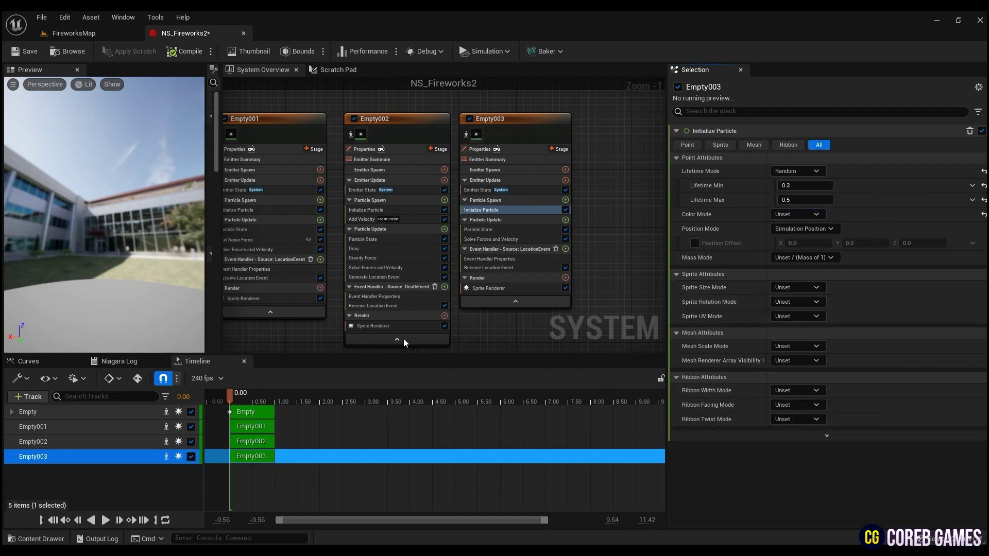
Replace Empty003's Sprite Renderer with a Ribbon Renderer and assign it the M_Glow2 material
click(488, 288)
key(Delete)
click(565, 268)
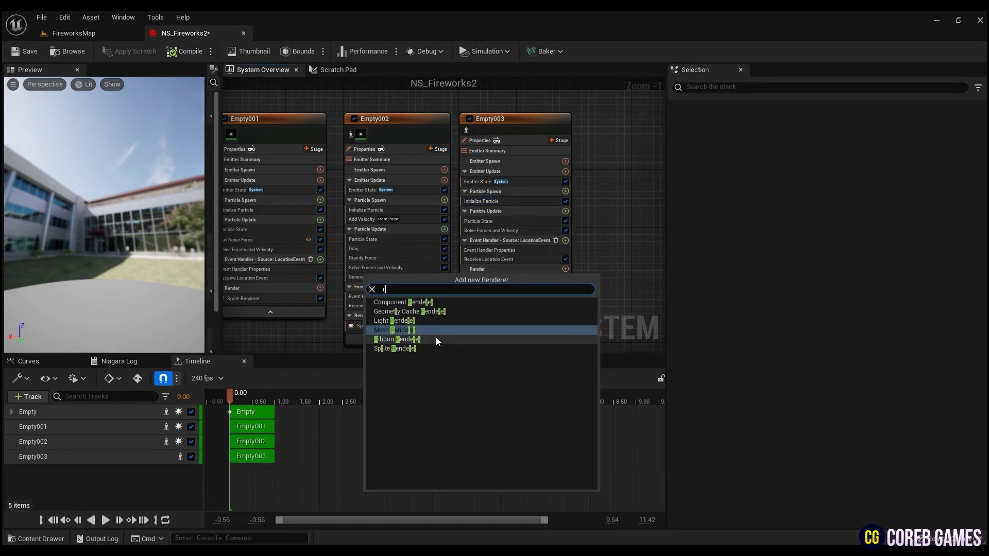
click(400, 348)
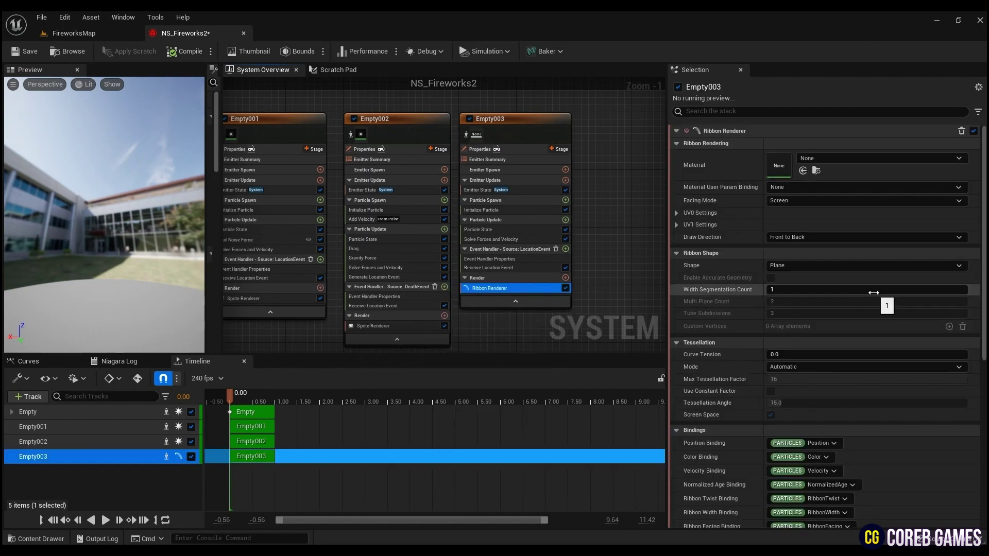
click(849, 159)
text(glo)
click(845, 300)
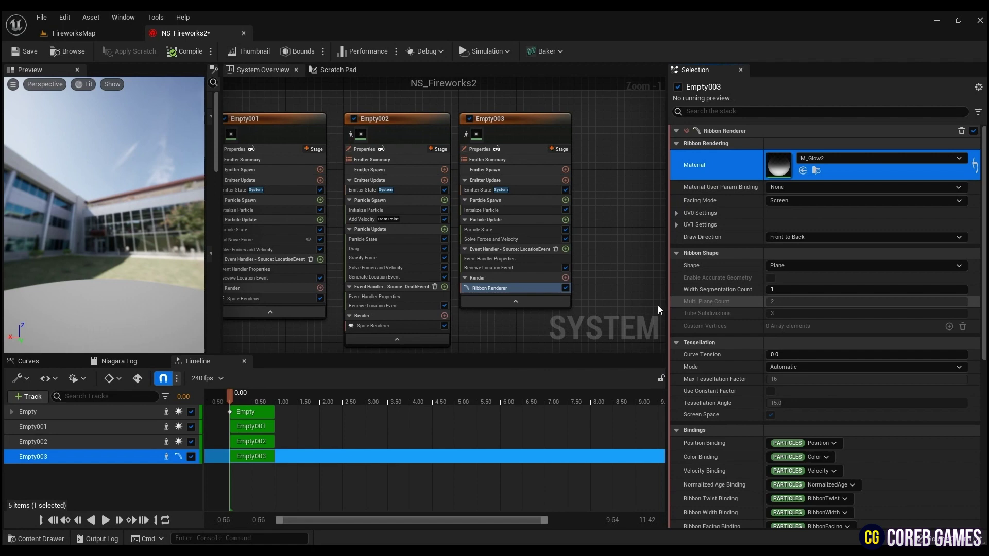
Set Empty003's Ribbon Width Mode to Direct Set with a Ribbon Width of 5.0 in Initialize Particle
click(517, 260)
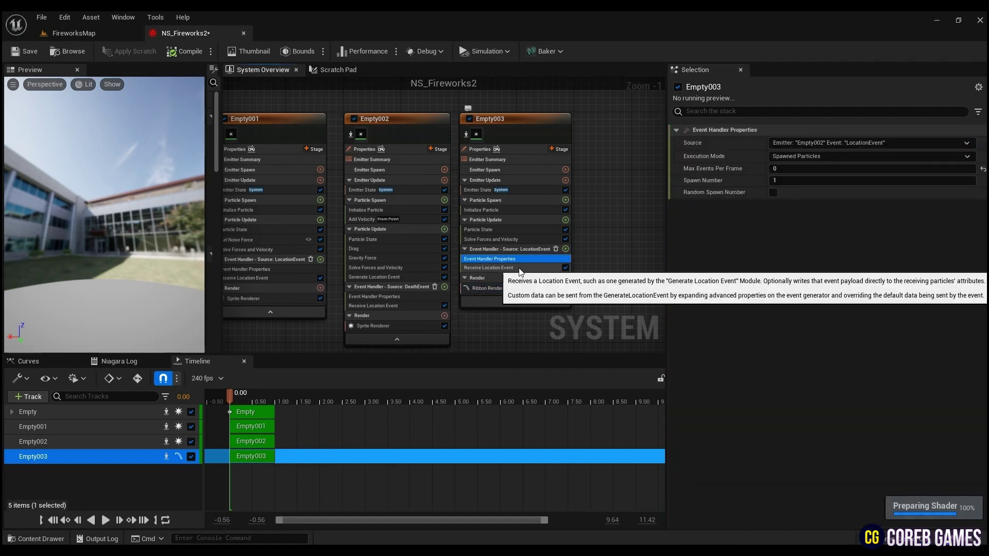
click(493, 209)
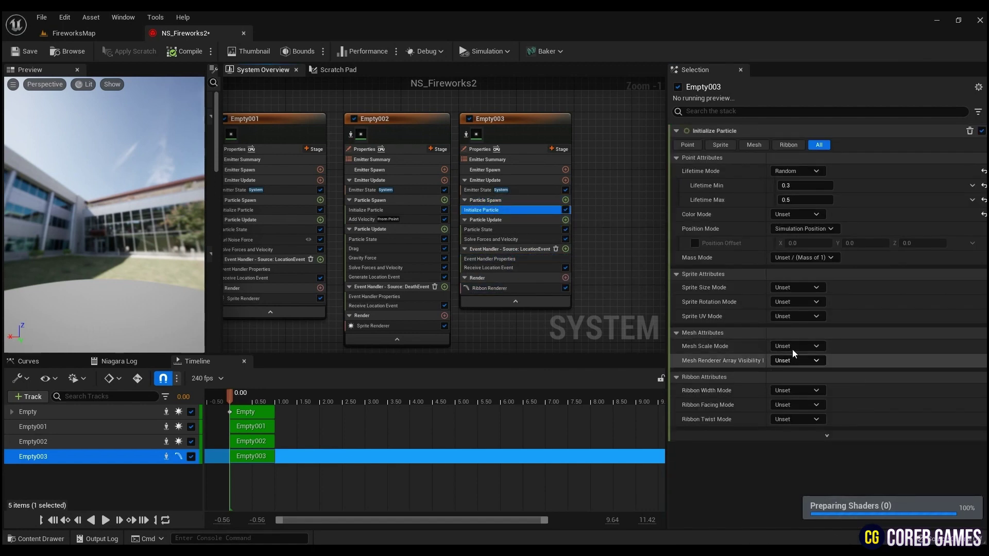
click(804, 391)
click(798, 416)
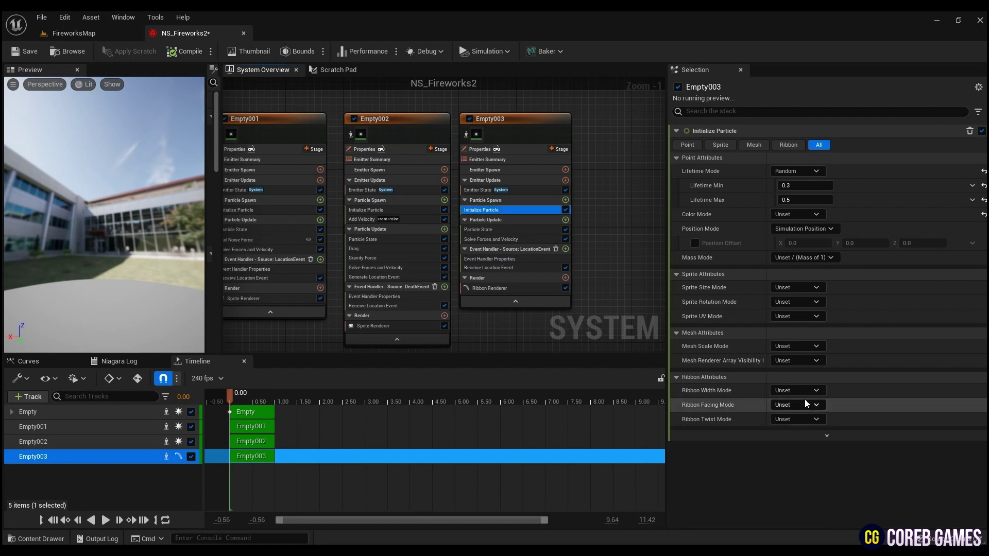
click(892, 409)
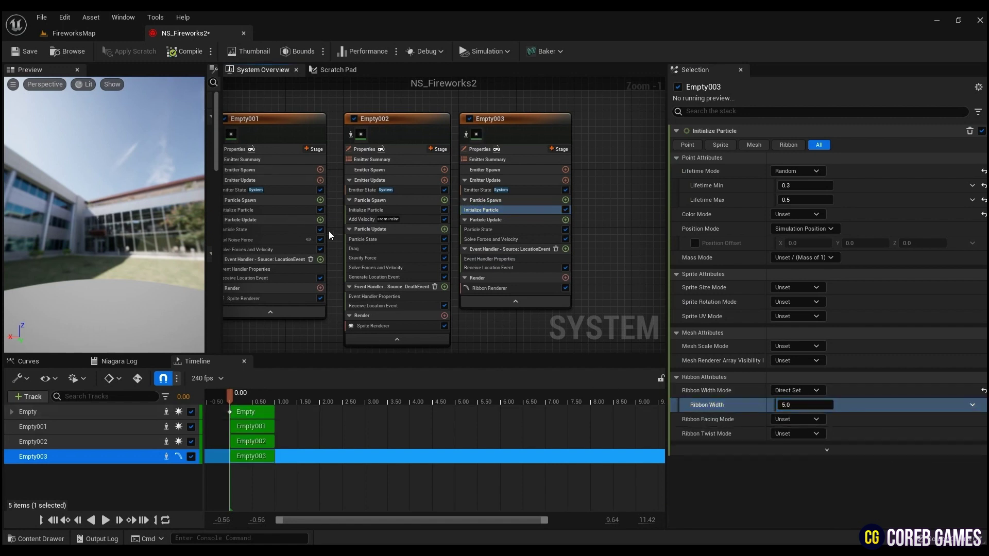
Play the fireworks preview, save NS_Fireworks2 and close its editor
key(space)
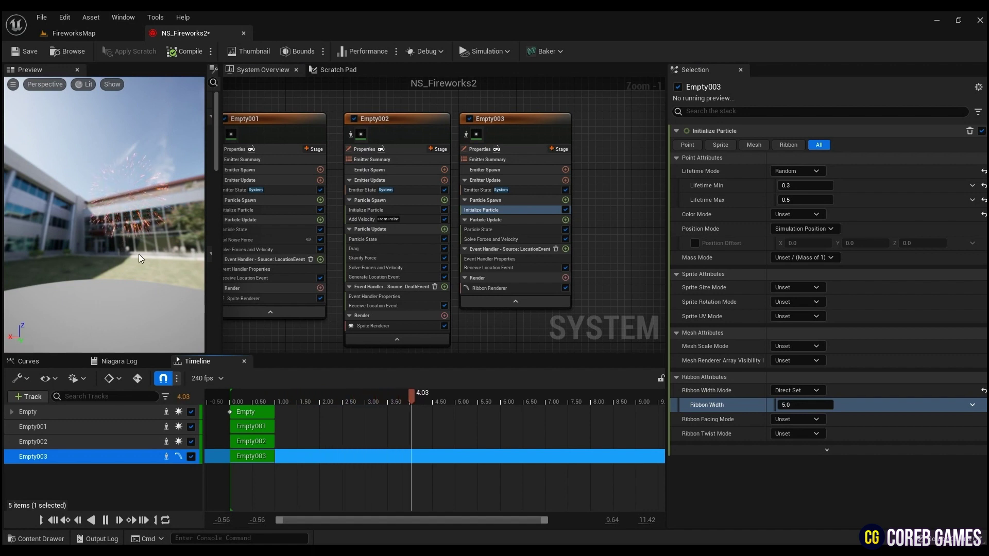
click(24, 52)
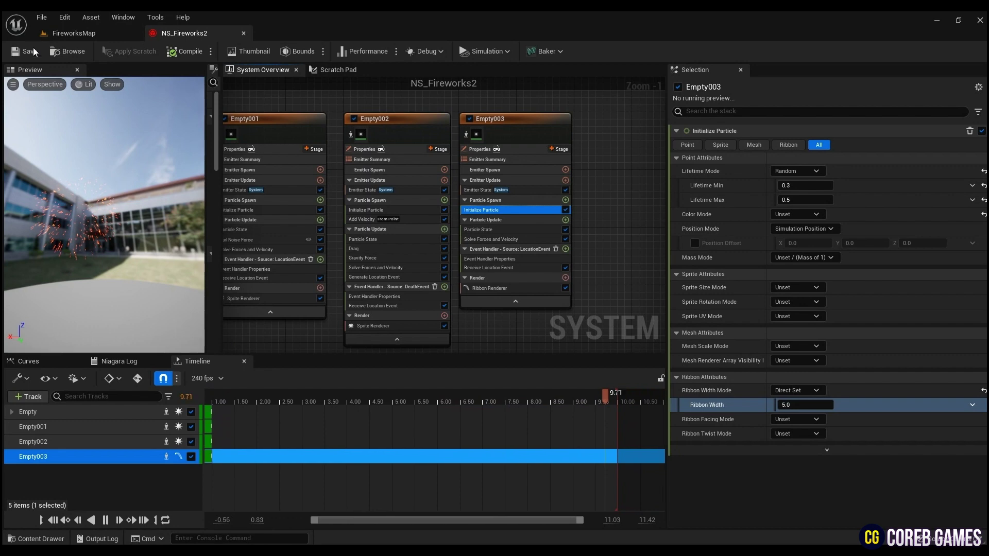
click(243, 33)
Place another instance of the NS_Fireworks2 system on the ground in the FireworksMap level
right_drag(387, 239, 412, 257)
drag(170, 416, 430, 292)
mouse_move(429, 292)
right_down()
mouse_move(439, 287)
mouse_move(431, 301)
mouse_move(417, 283)
mouse_move(427, 290)
right_up()
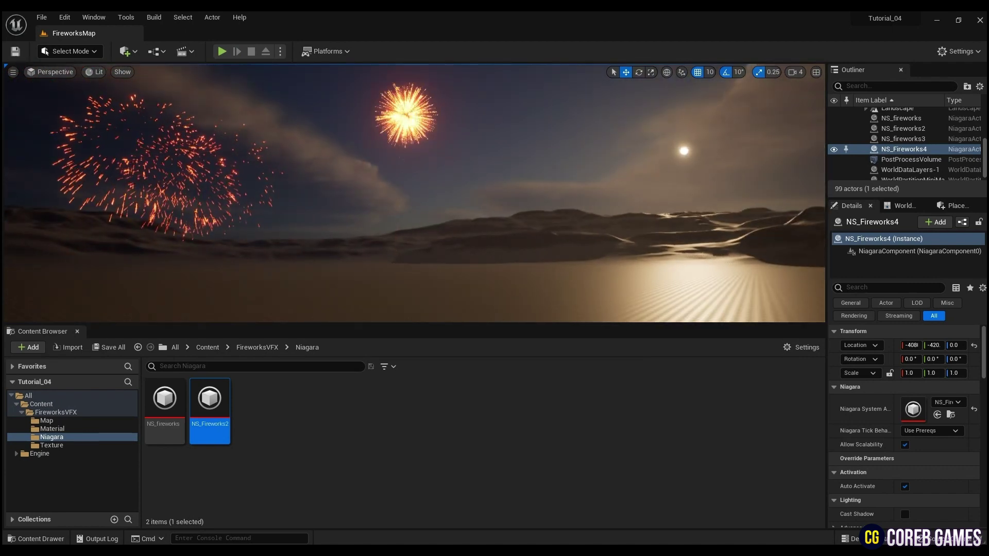
Reopen NS_Fireworks2 and set the Spawn Count of the Empty emitter's Spawn Burst Instantaneous module to 5
double_click(210, 401)
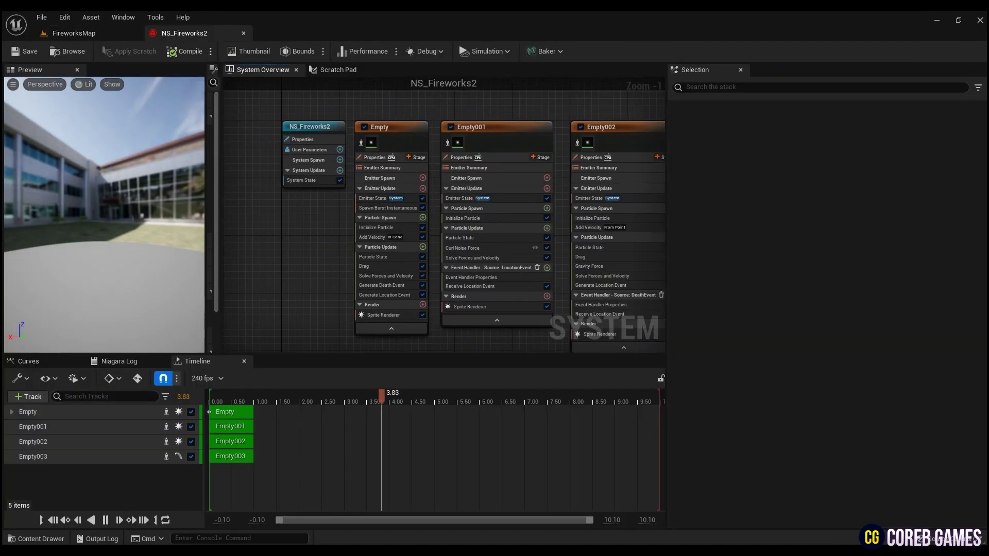
click(388, 207)
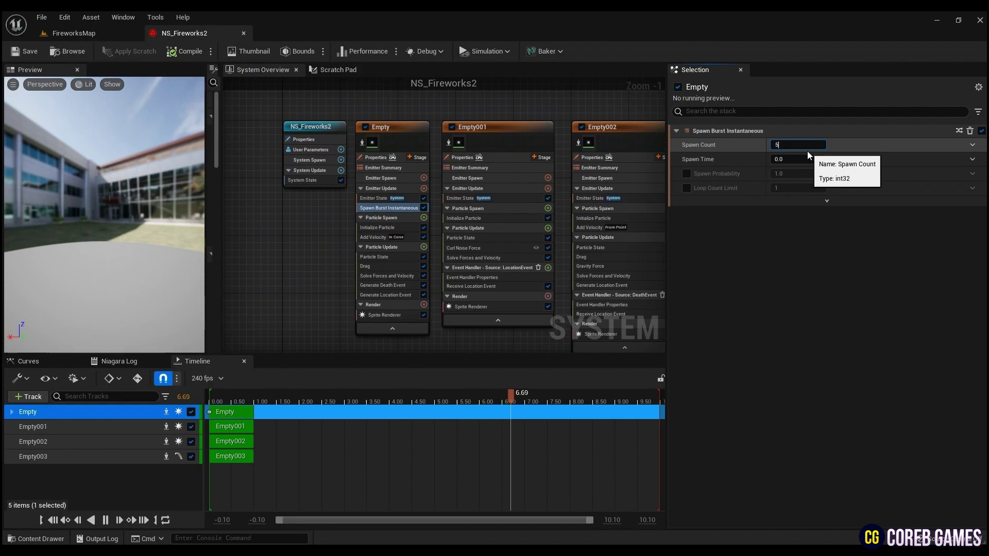